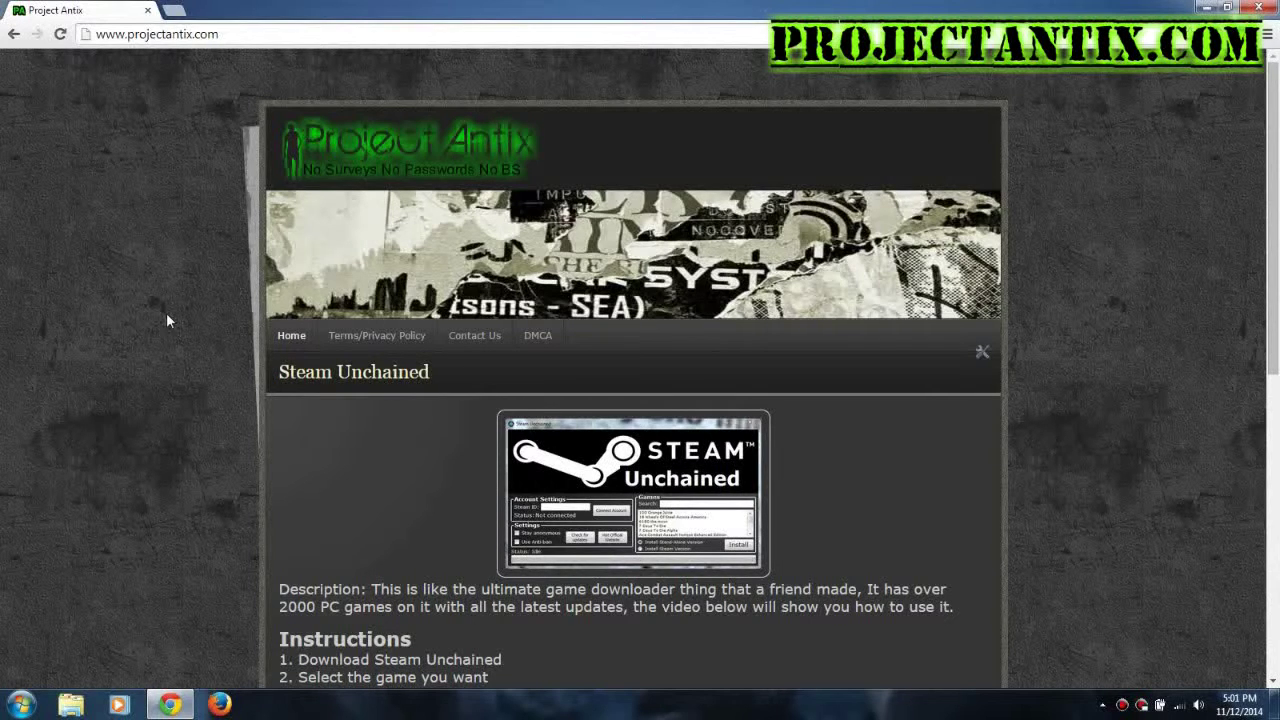
# Download Steam Unchained from the Project Antix page, skipping the adf.ly ad and closing the ad page once the download starts
pyautogui.scroll(-1, 168, 321)
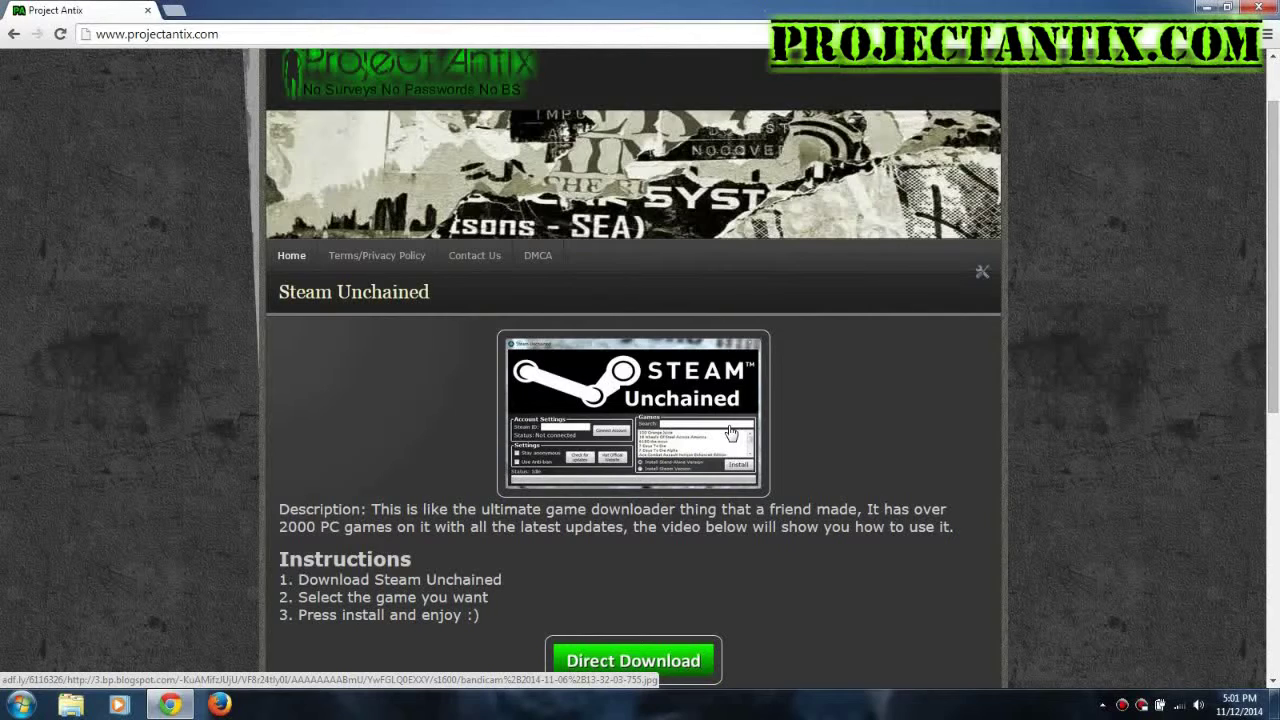
pyautogui.scroll(-5, 731, 432)
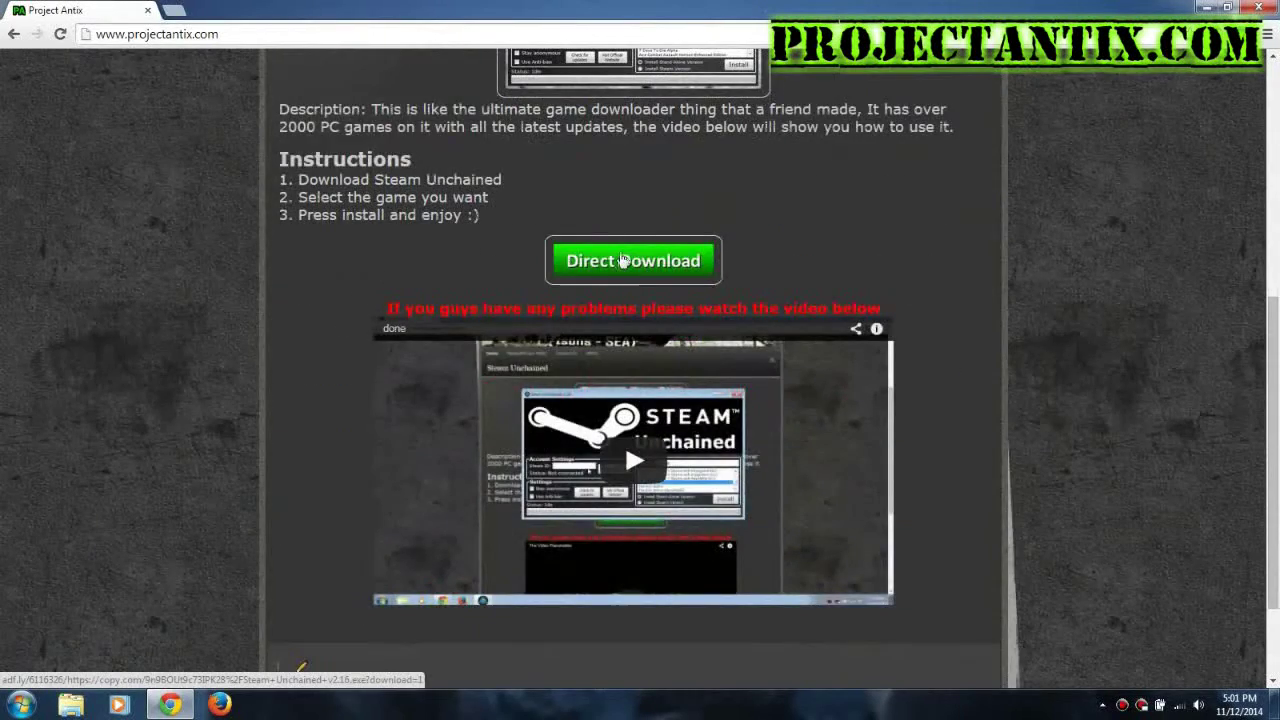
pyautogui.click(622, 260)
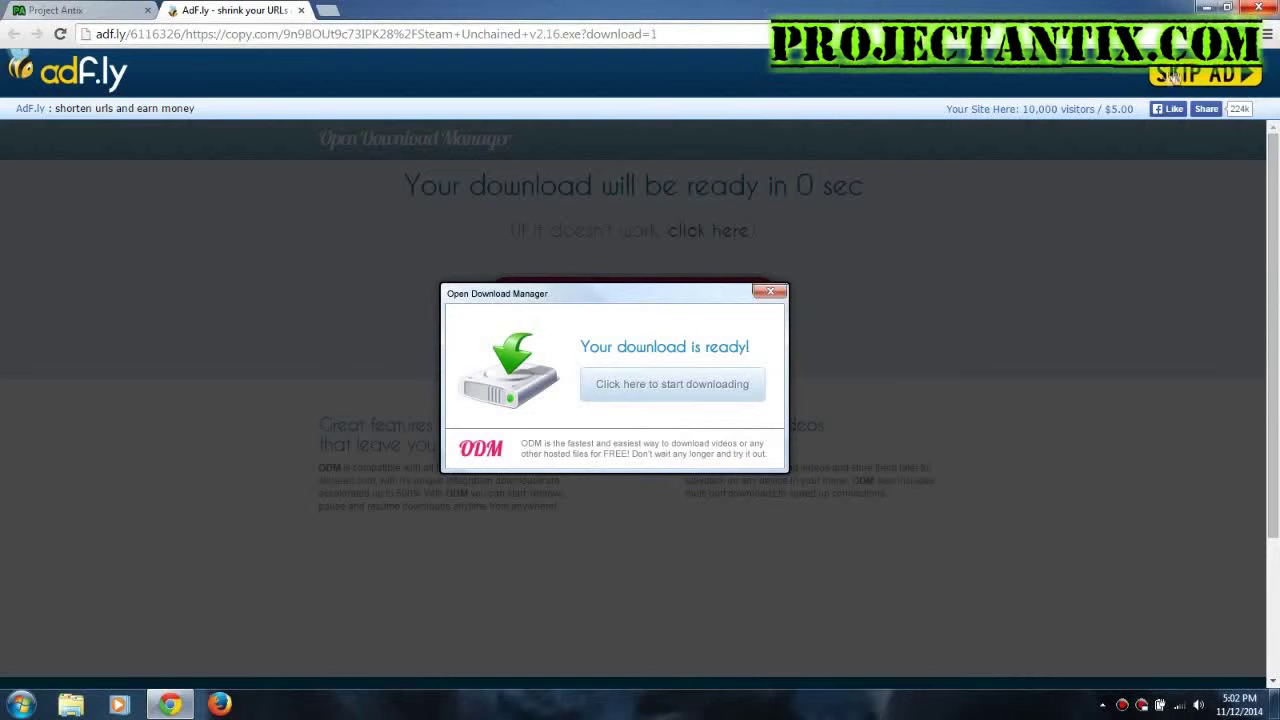
pyautogui.click(1170, 78)
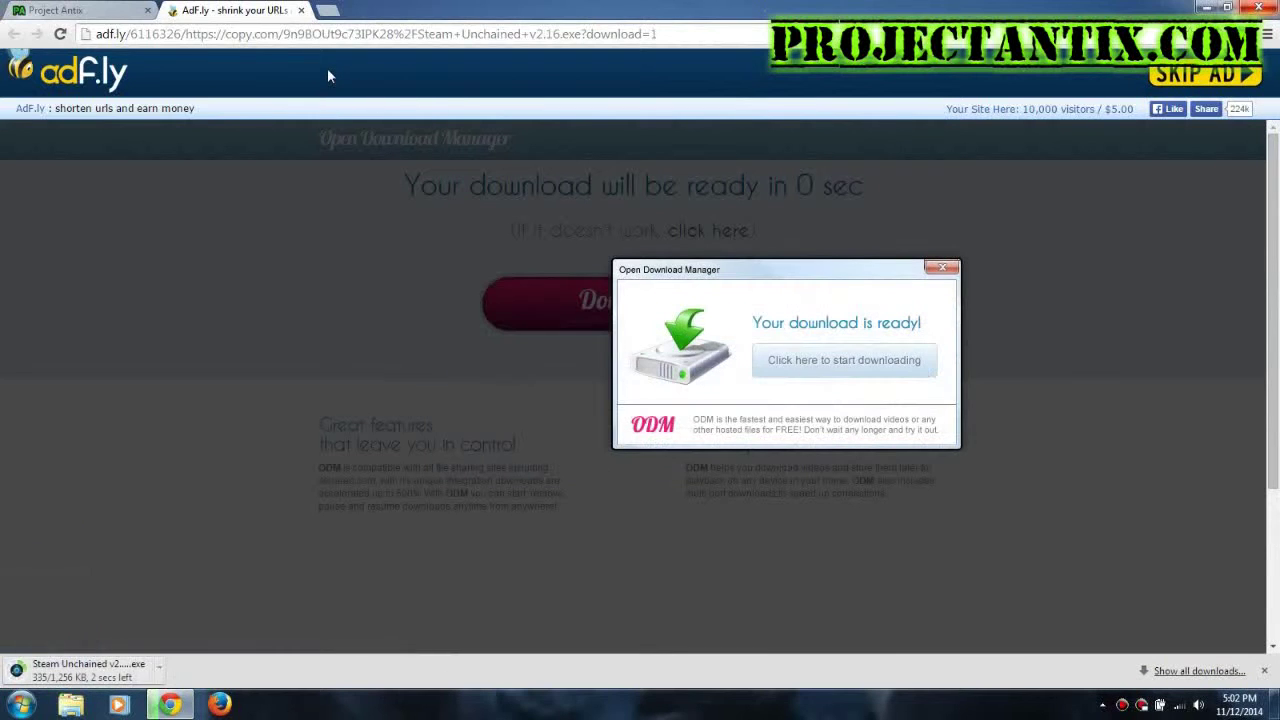
pyautogui.click(300, 10)
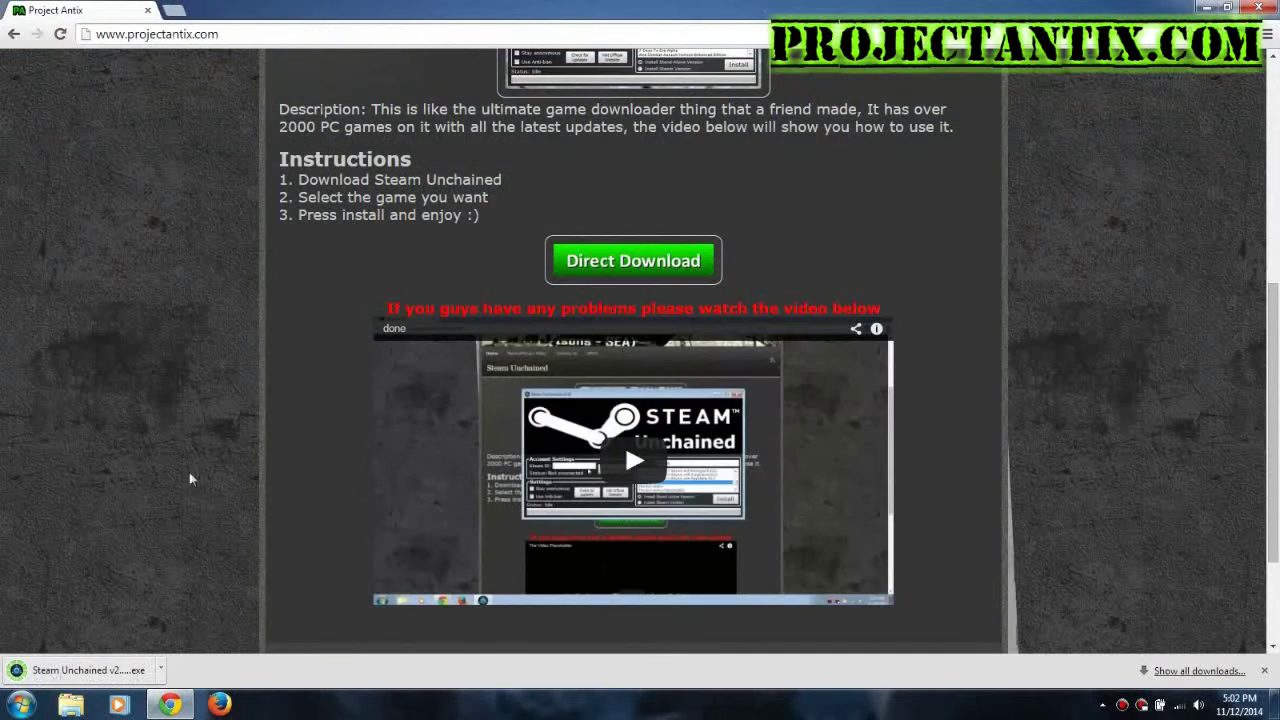
# Run the downloaded Steam Unchained v2.16 file and minimize the browser so only the program window remains on the desktop
pyautogui.scroll(5, 257, 430)
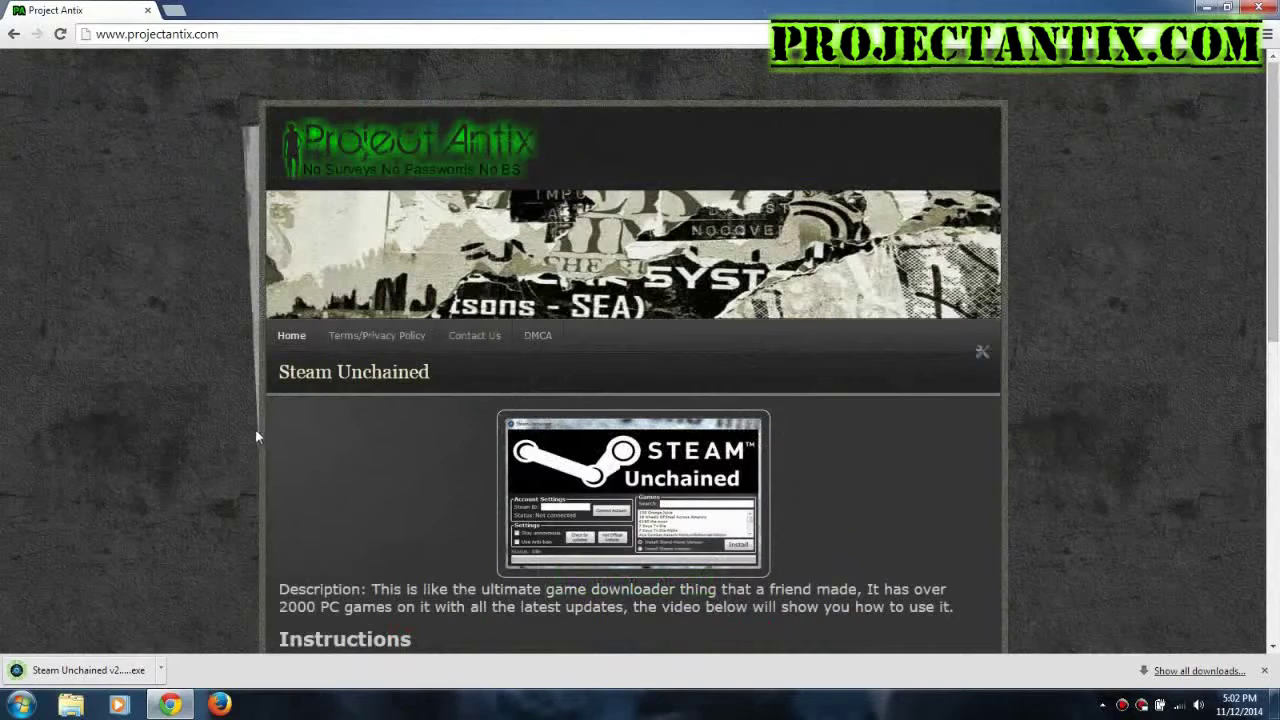
pyautogui.click(58, 671)
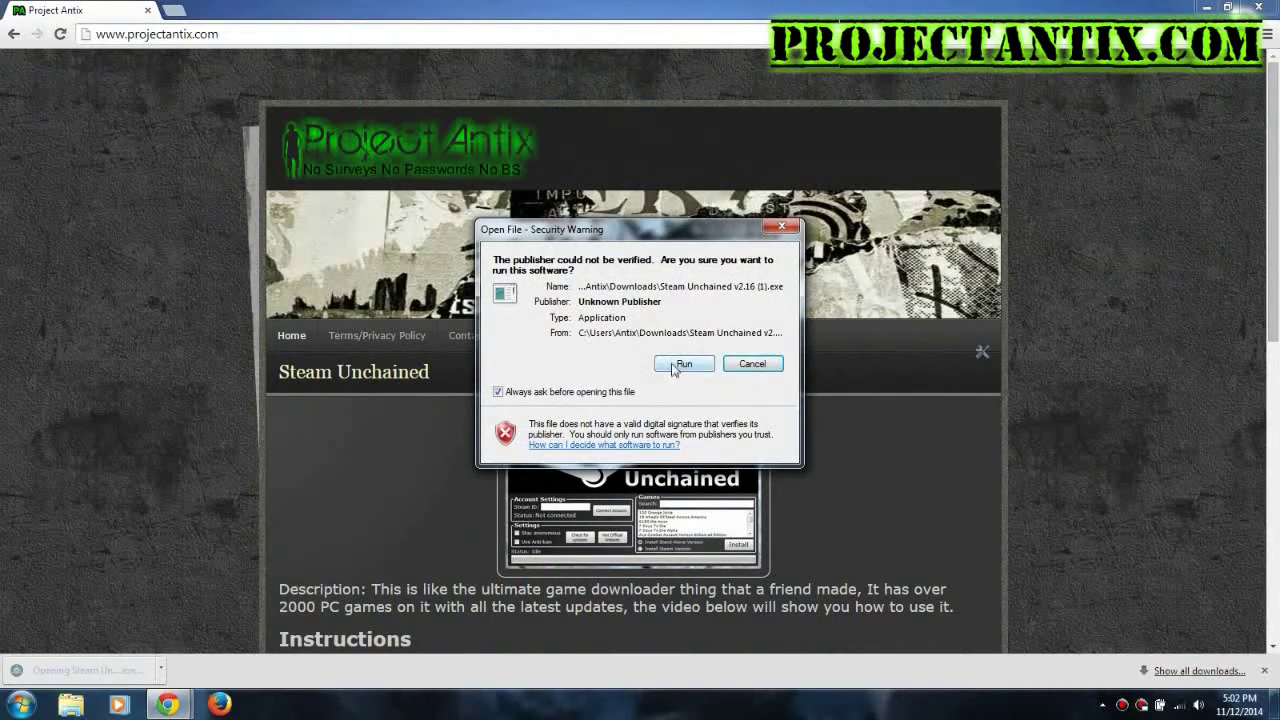
pyautogui.click(677, 366)
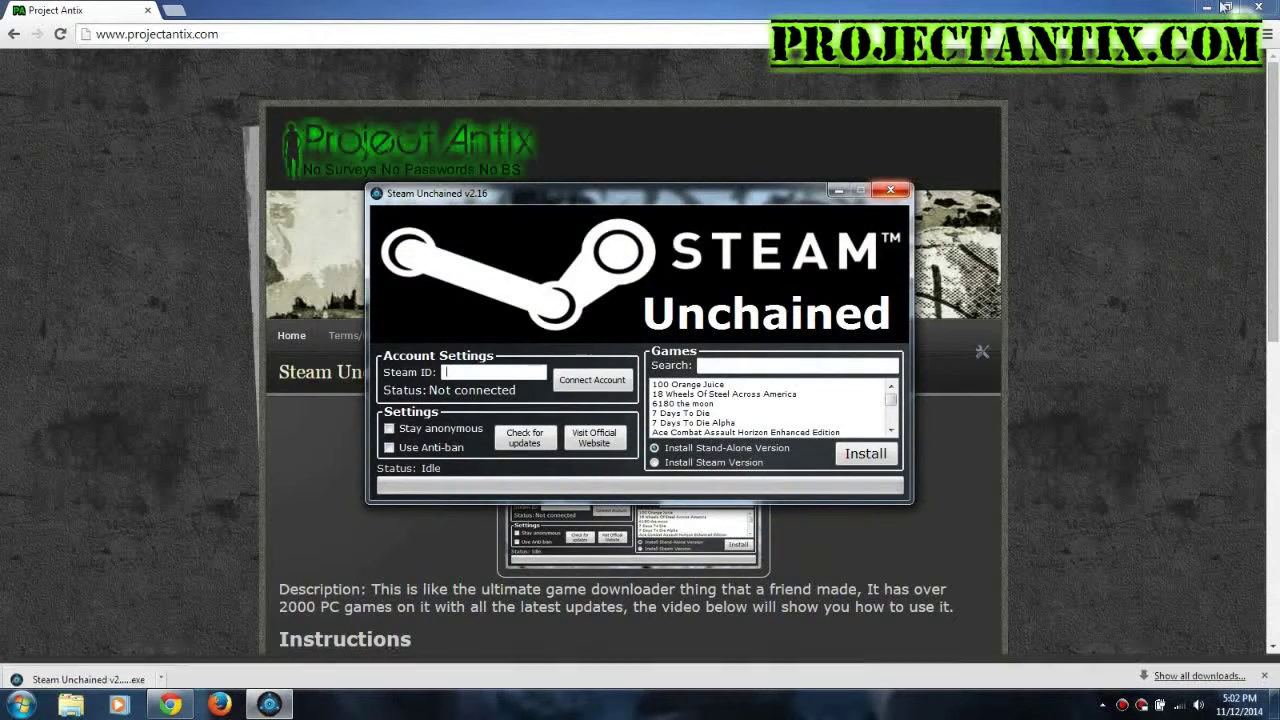
pyautogui.click(1207, 8)
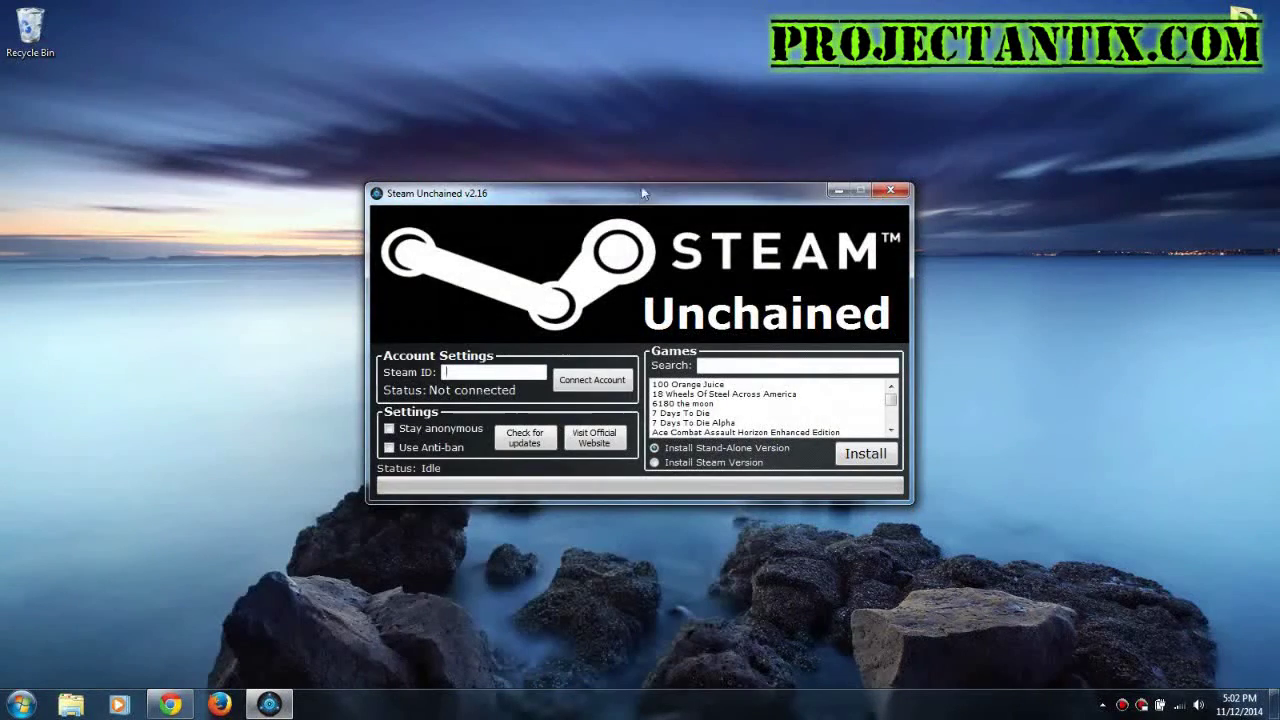
pyautogui.moveTo(643, 189); pyautogui.dragTo(645, 176)
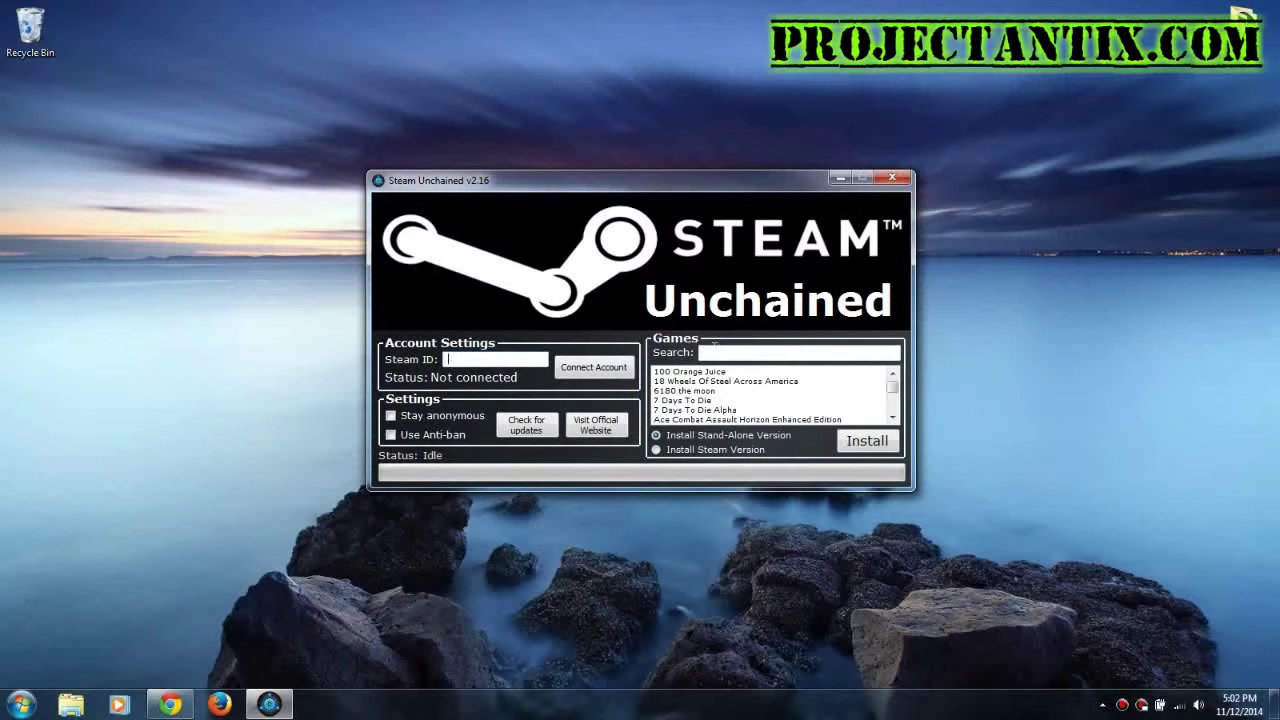
# Browse the games list and search it for "the esc" to select The Escapists
pyautogui.click(714, 348)
pyautogui.scroll(-8, 760, 400)
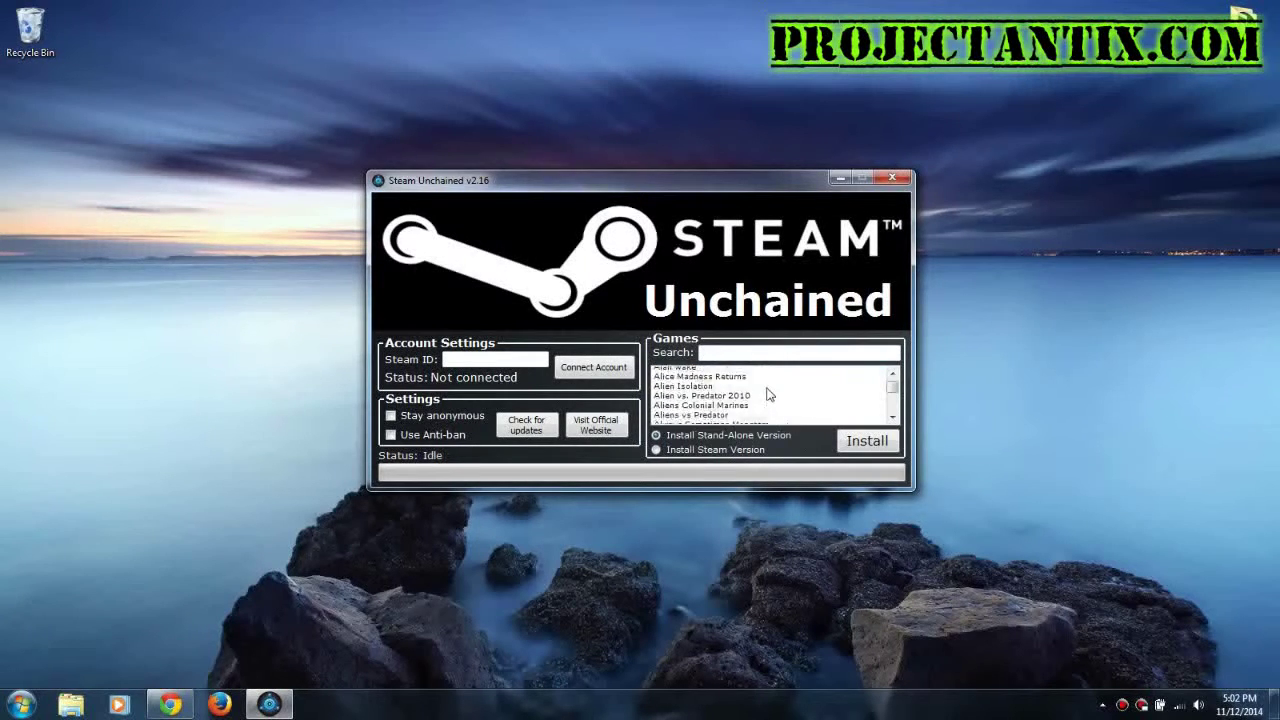
pyautogui.scroll(-10, 768, 395)
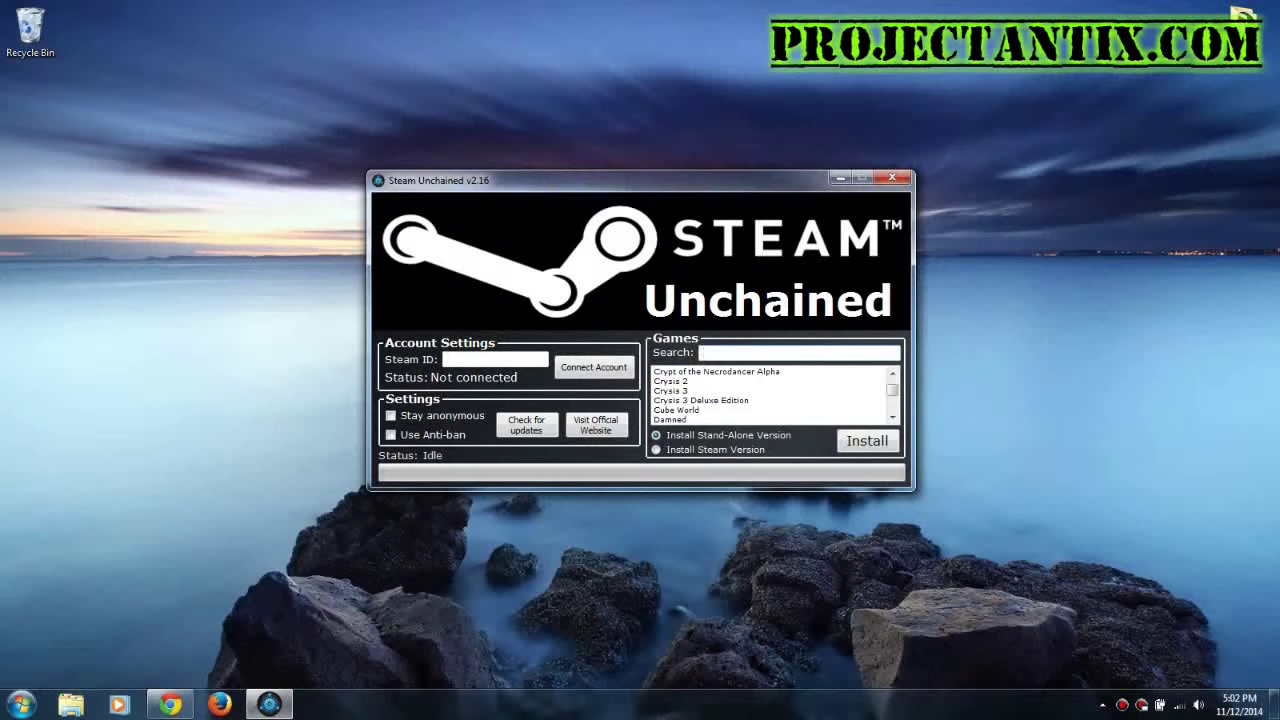
pyautogui.write('the')
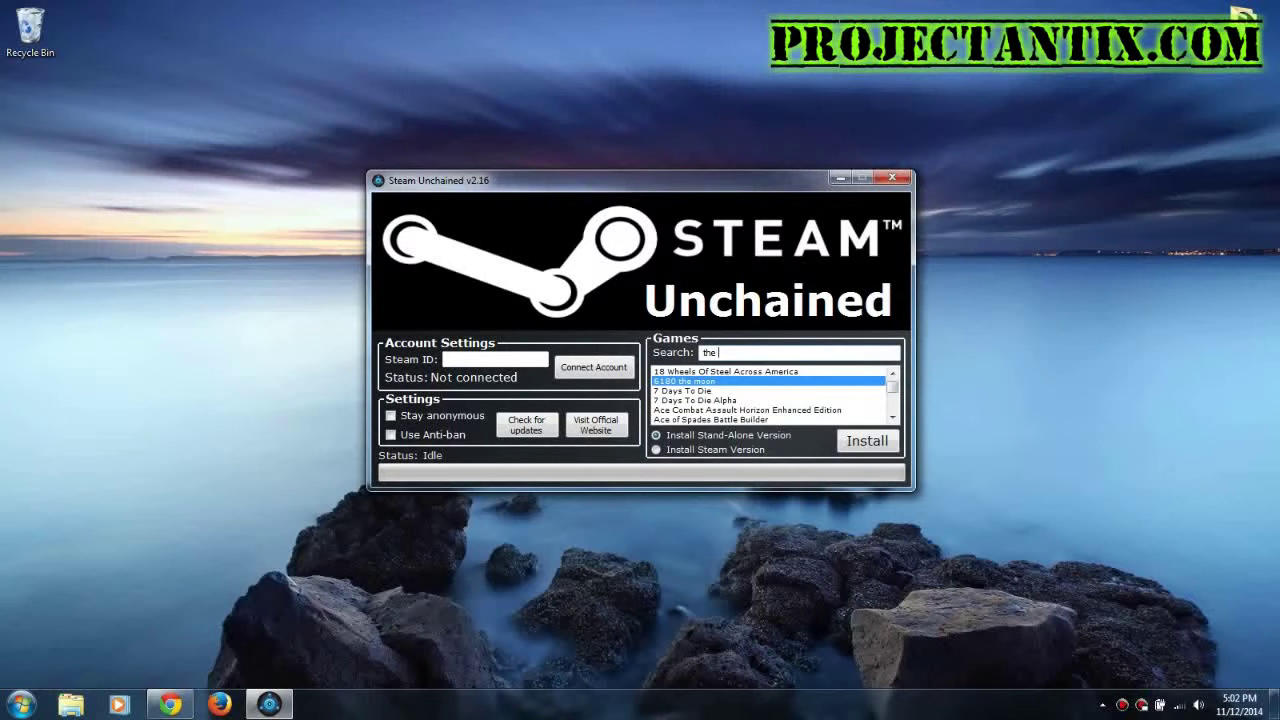
pyautogui.write(' esc')
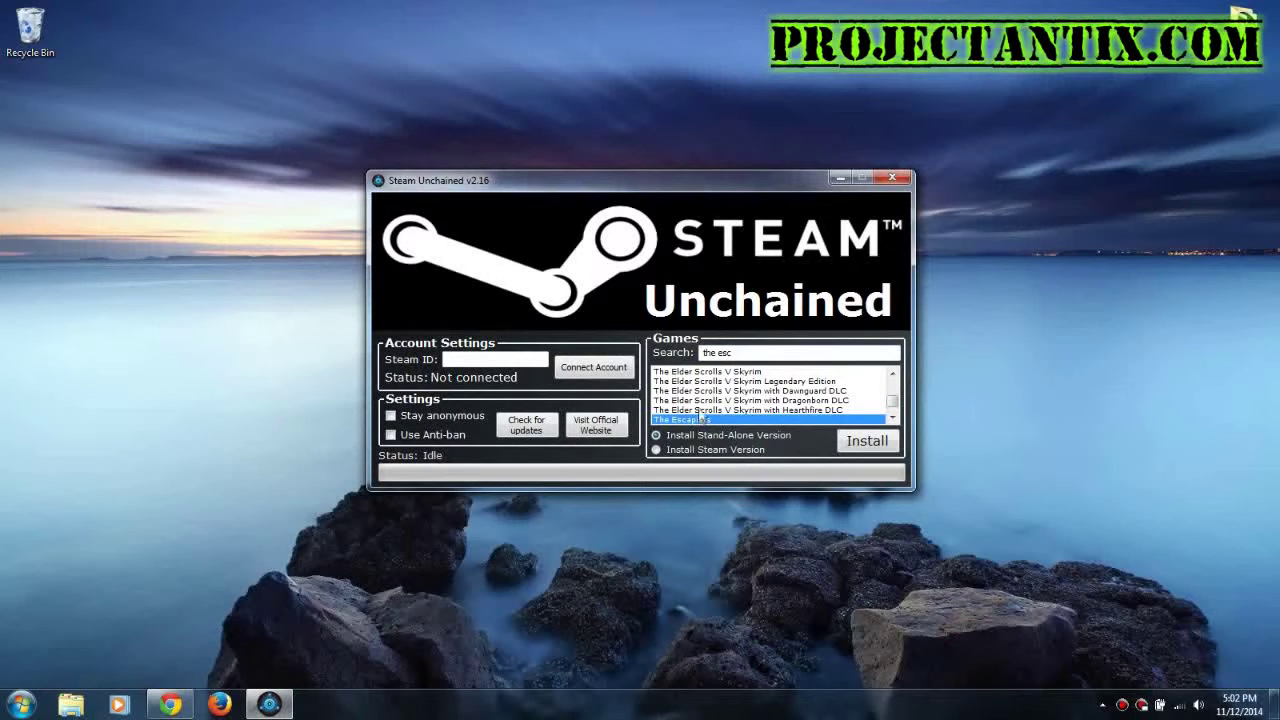
pyautogui.scroll(-1, 702, 414)
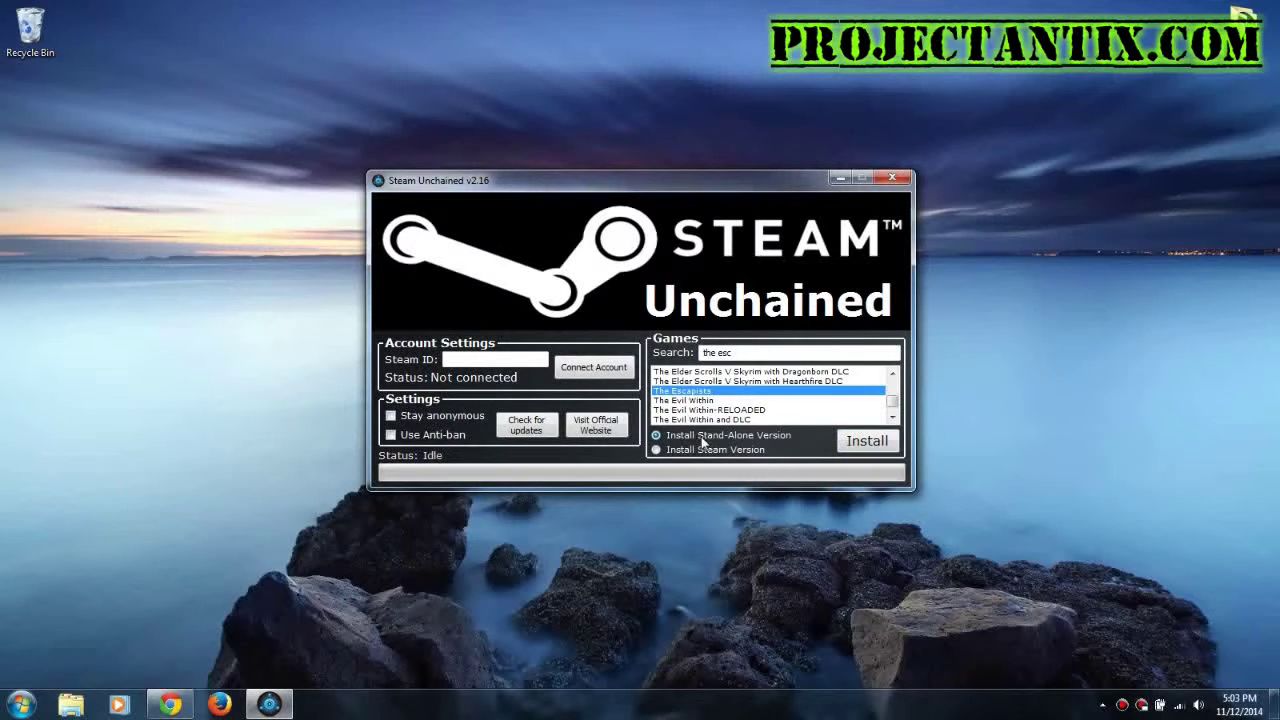
# Install The Escapists by running The_Escapists.exe, and open the destination folder selection of its self-extracting archive
pyautogui.click(865, 443)
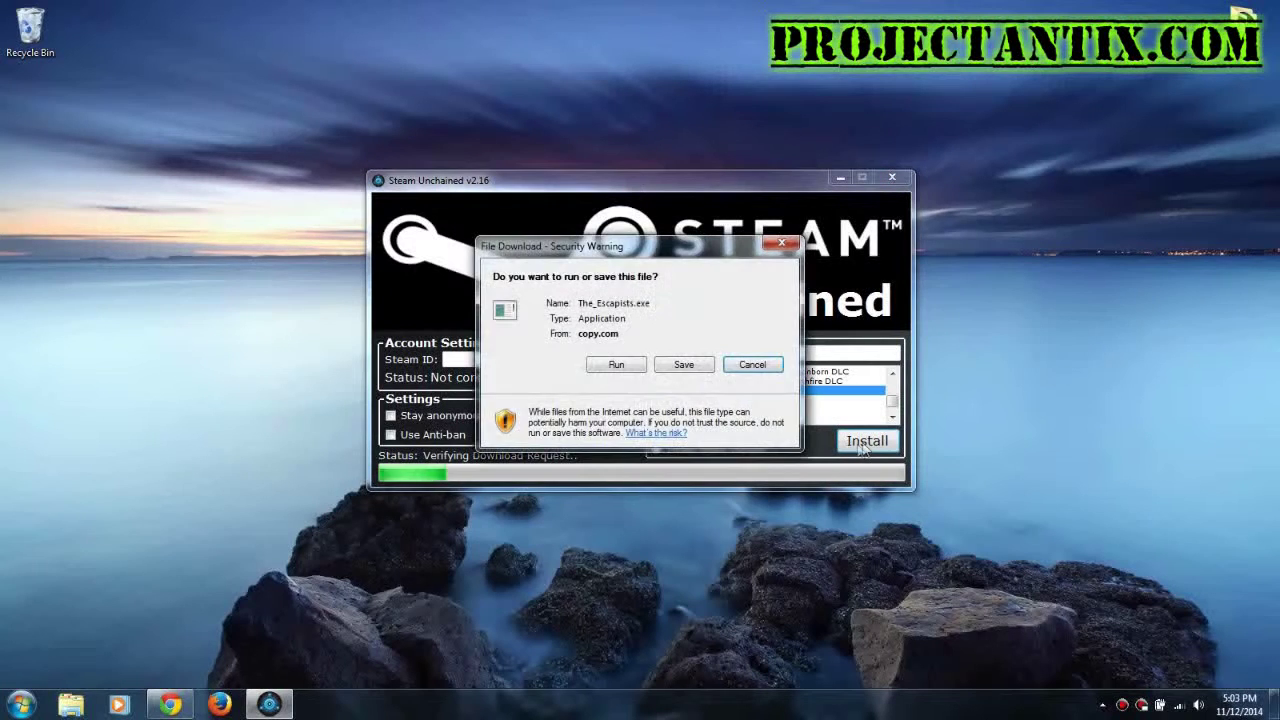
pyautogui.click(626, 366)
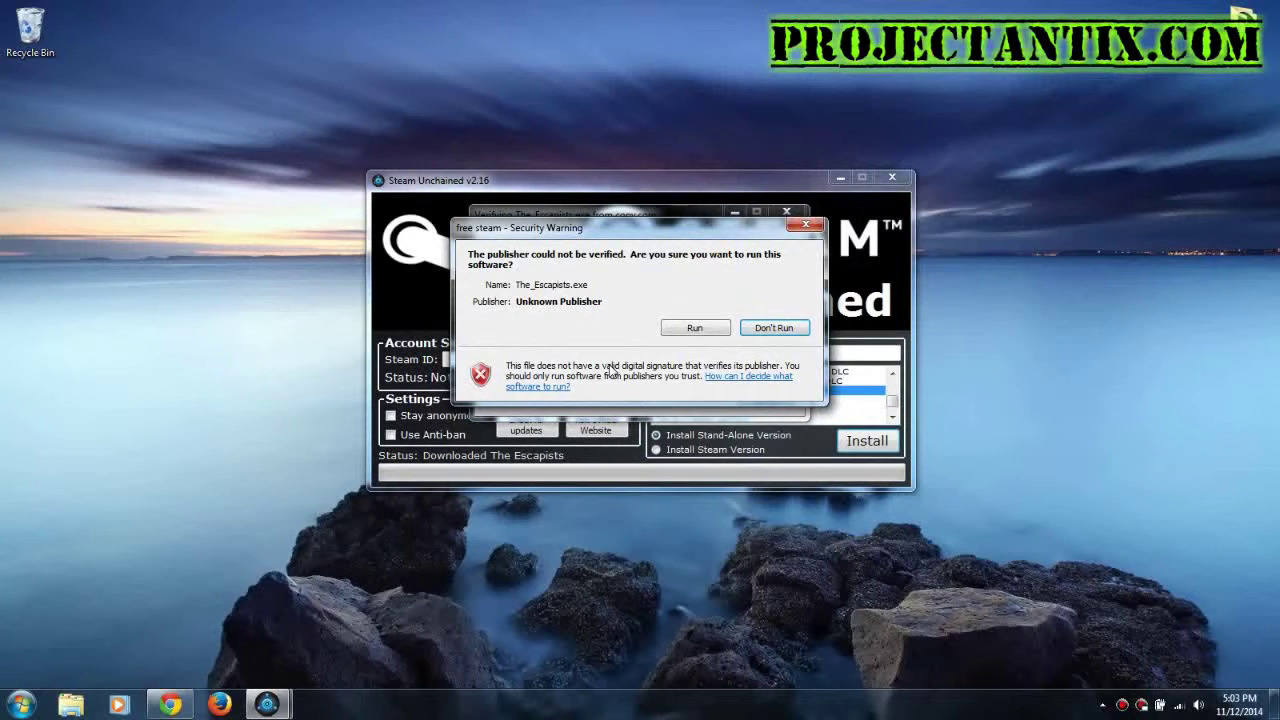
pyautogui.click(693, 328)
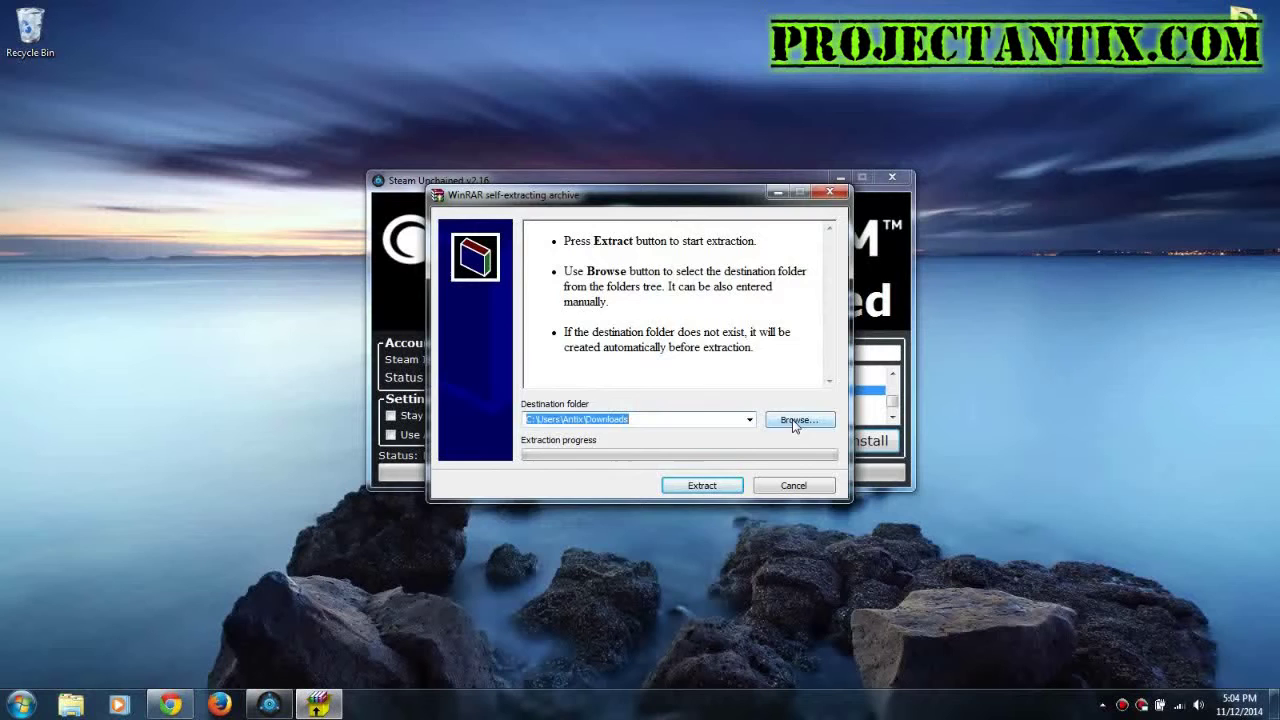
pyautogui.click(795, 421)
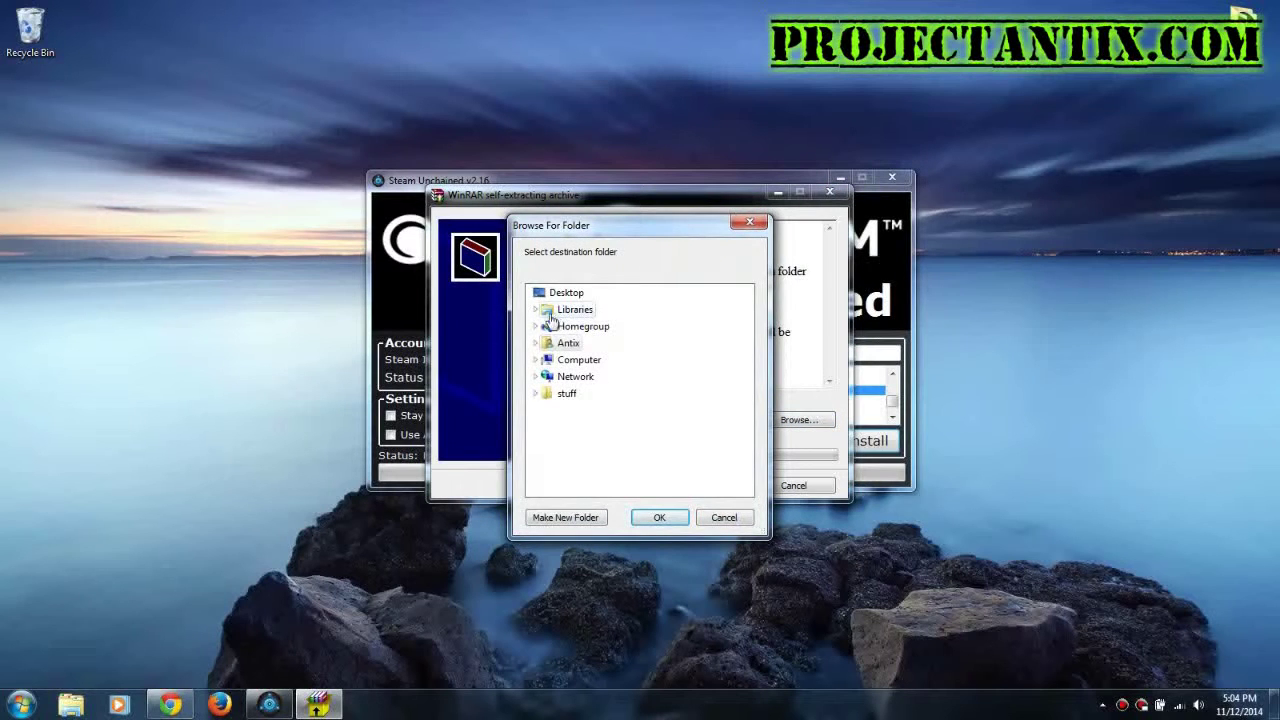
pyautogui.click(536, 309)
pyautogui.click(543, 327)
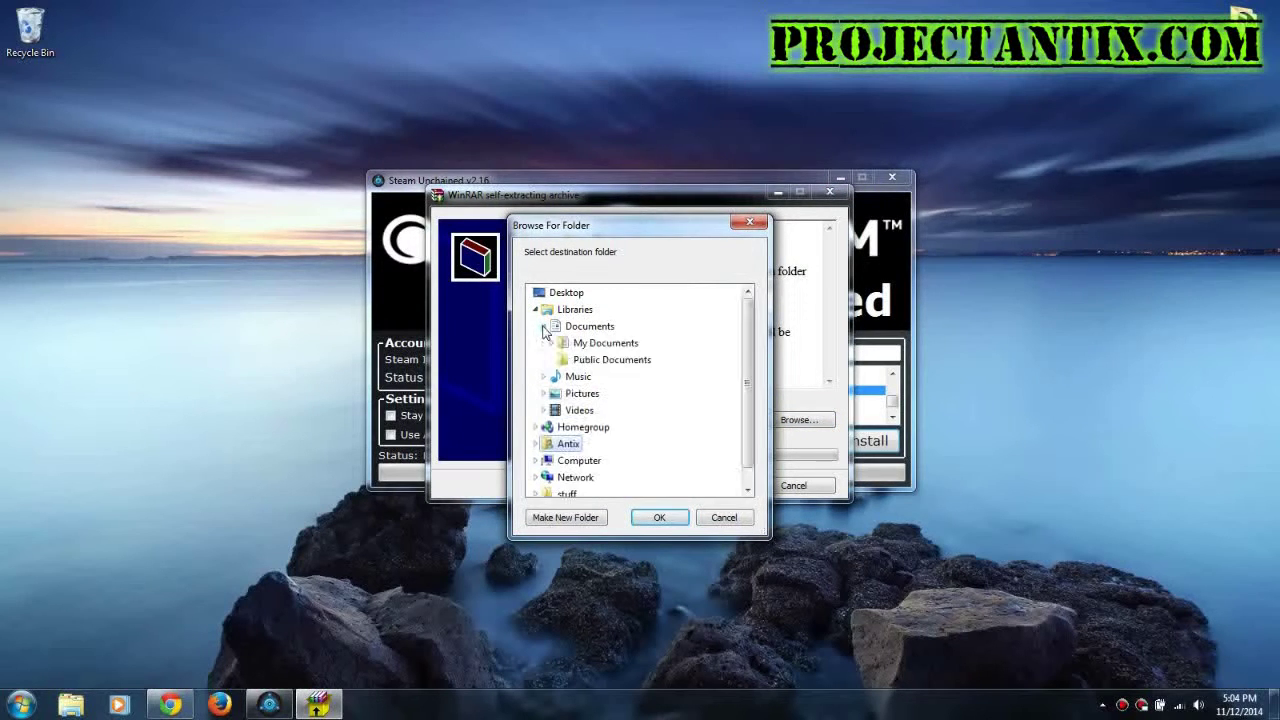
pyautogui.click(554, 343)
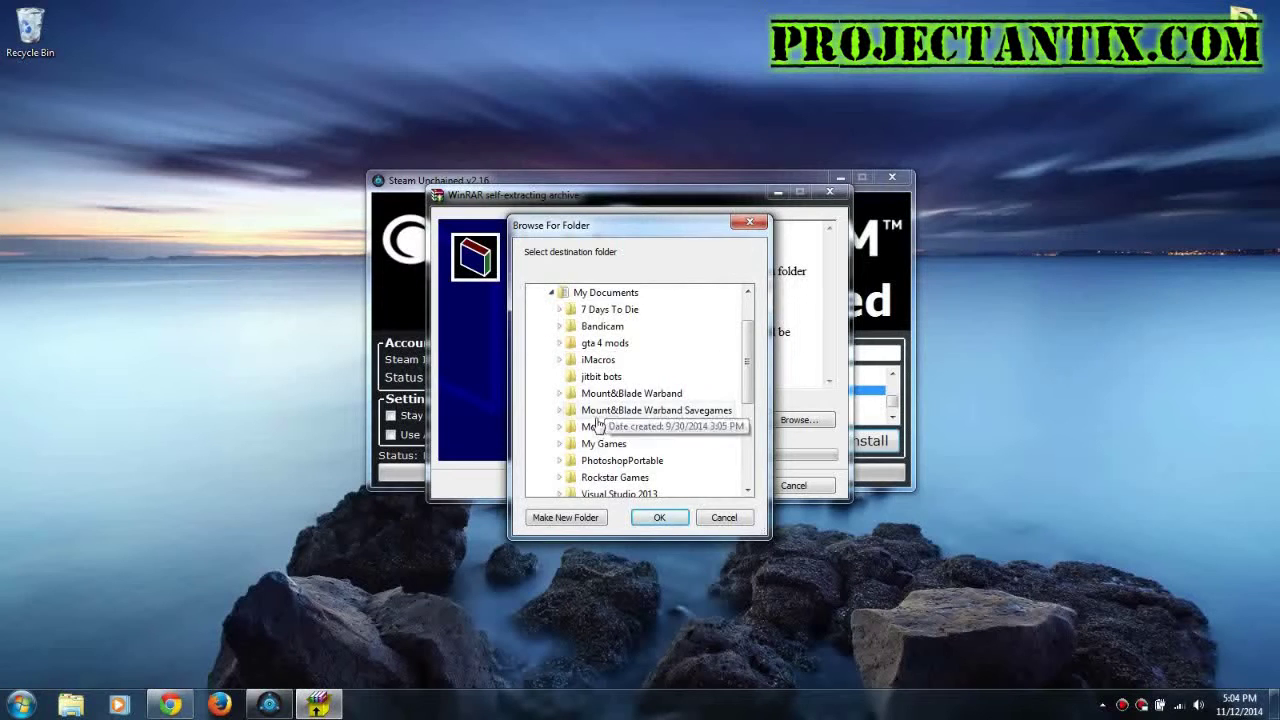
pyautogui.scroll(-2, 597, 425)
pyautogui.scroll(2, 598, 430)
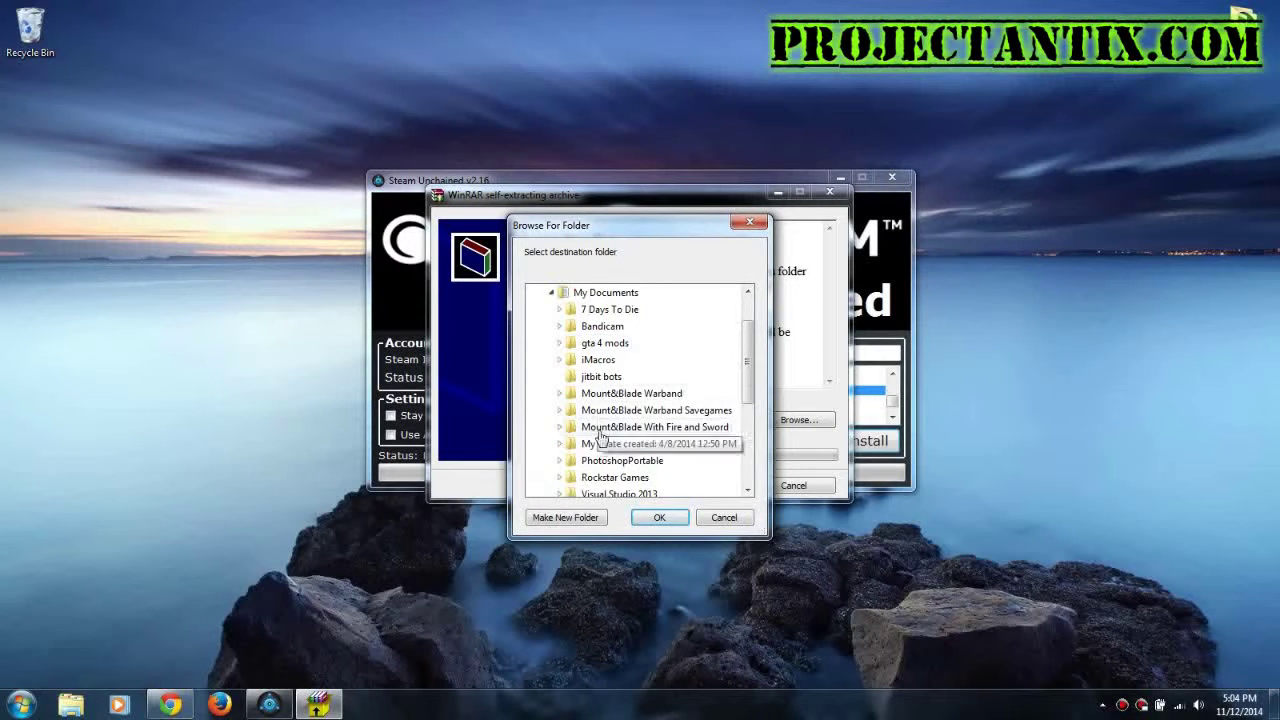
pyautogui.click(603, 443)
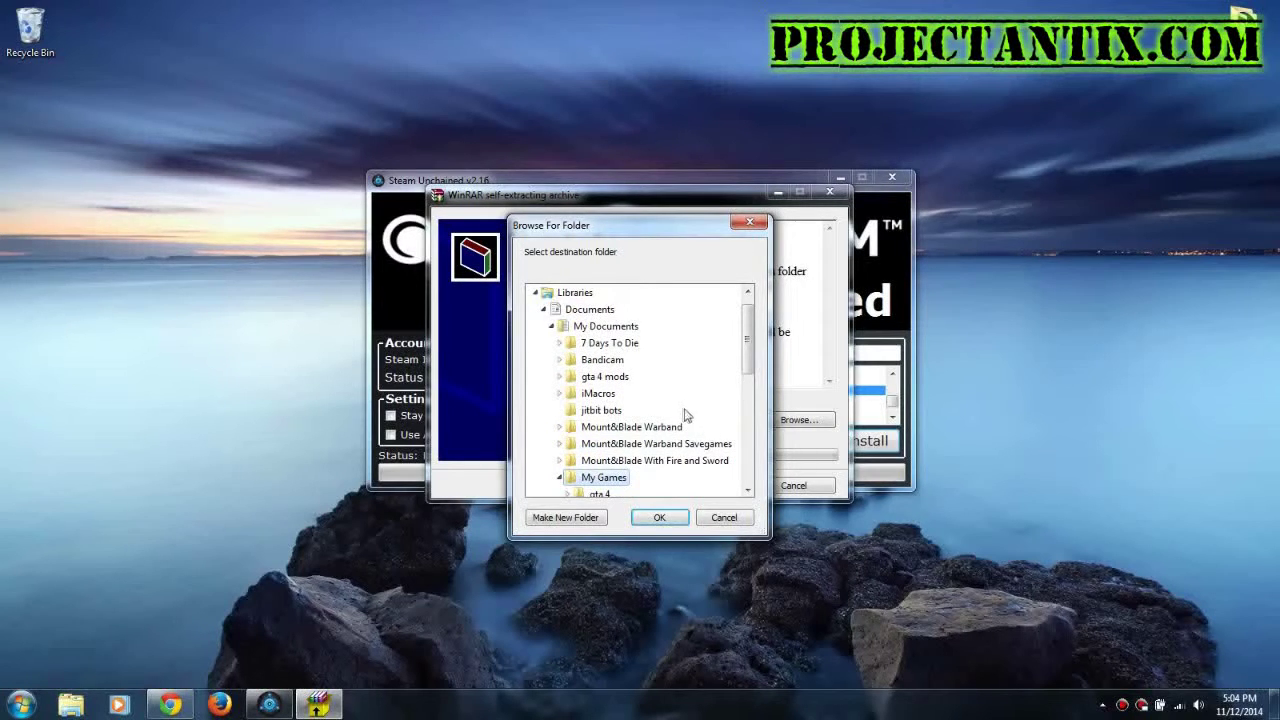
pyautogui.scroll(1, 686, 415)
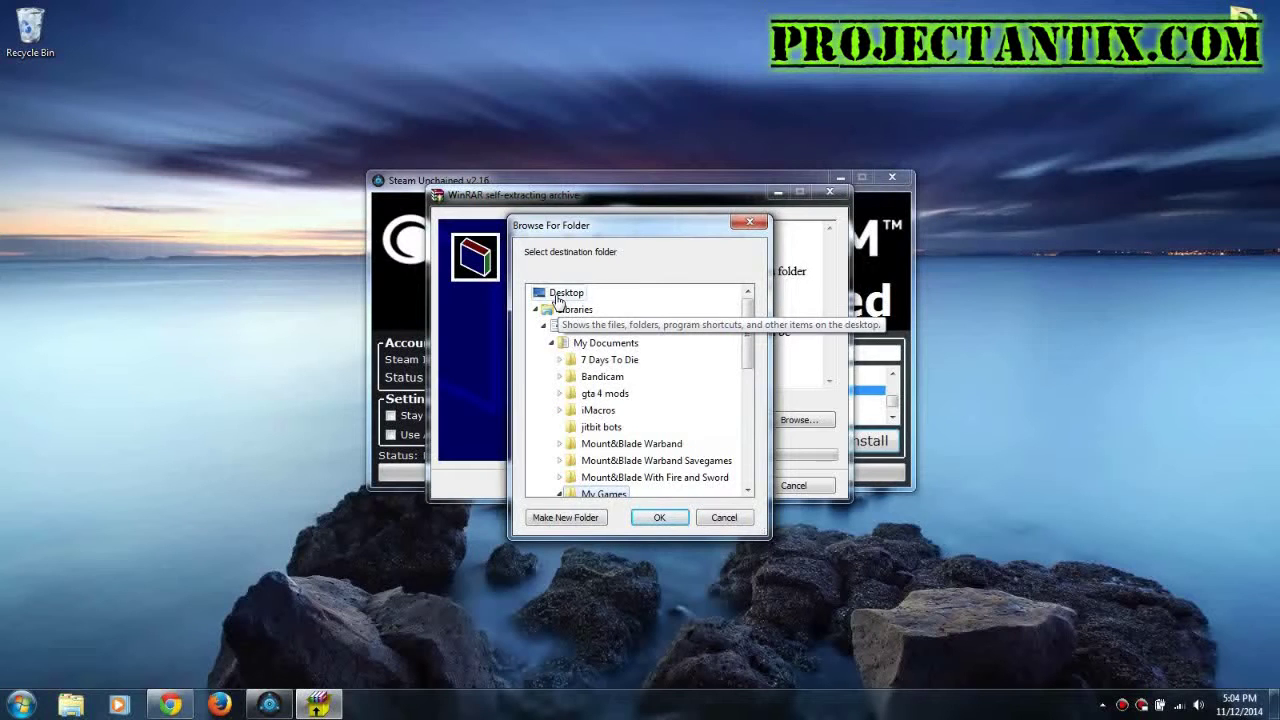
# Set the destination folder to the Desktop and extract the game files there
pyautogui.click(557, 300)
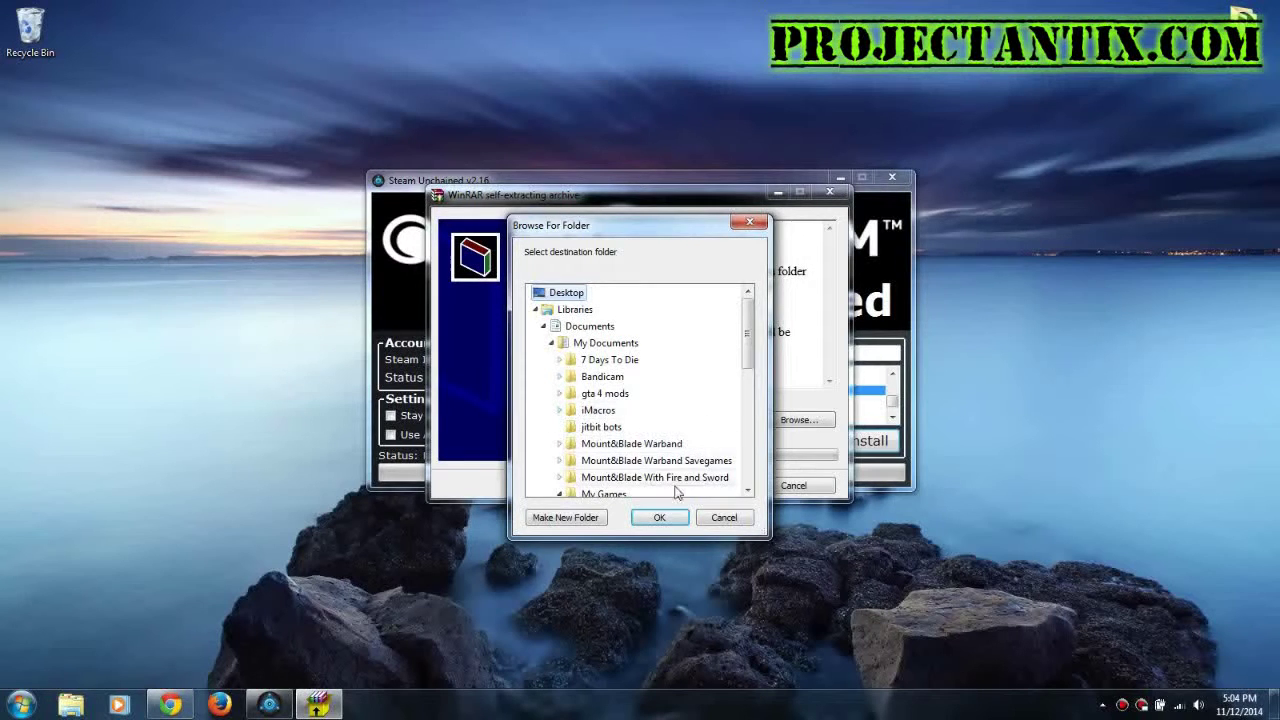
pyautogui.click(659, 517)
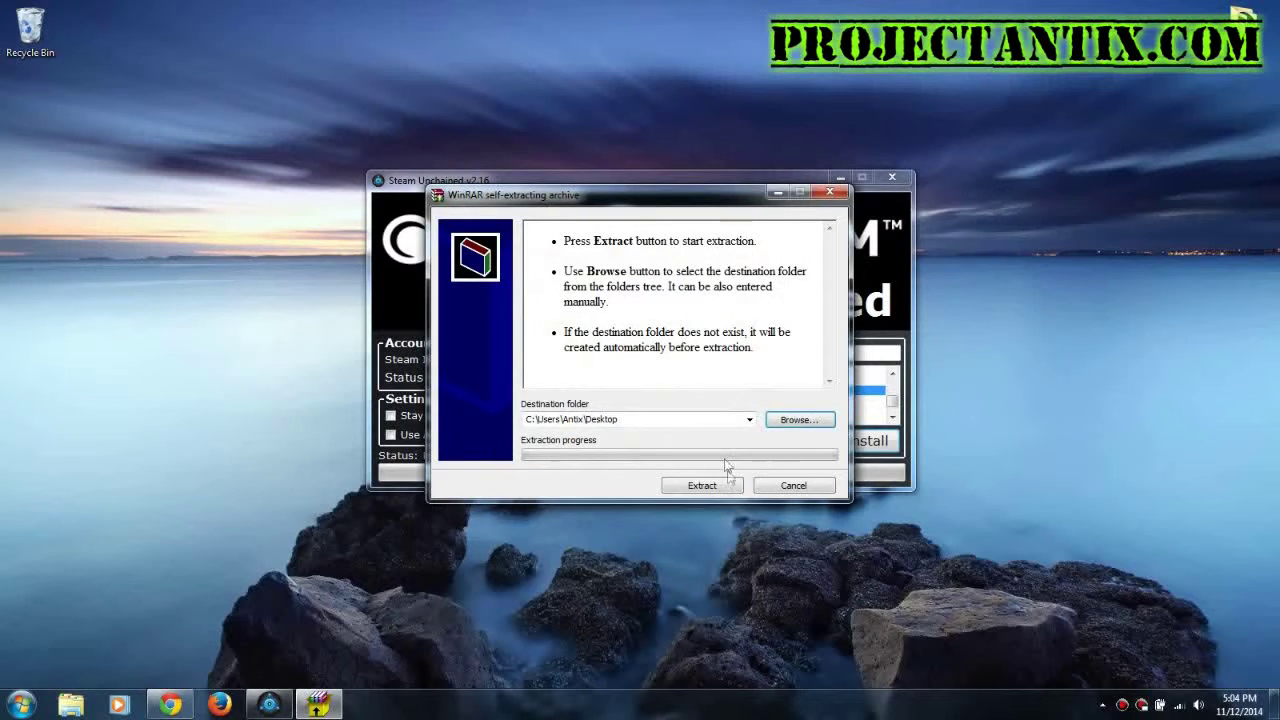
pyautogui.click(702, 485)
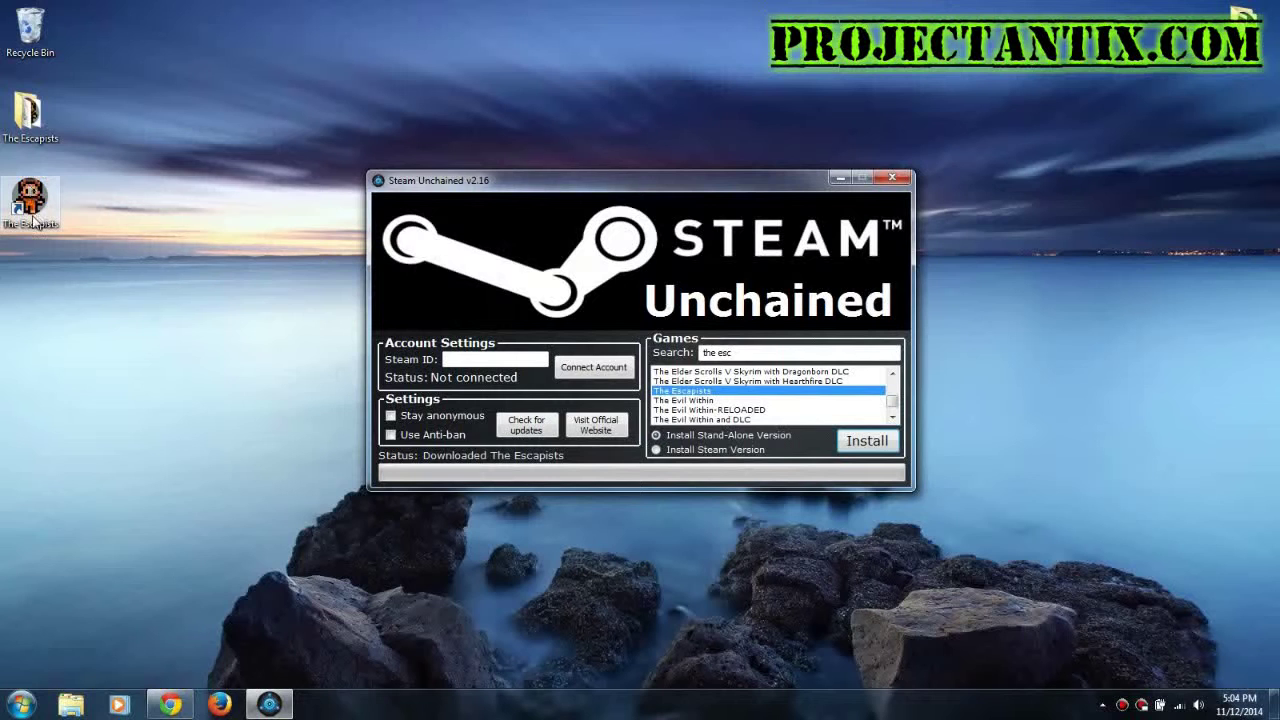
# Examine the contents of the extracted The Escapists folder and its Data subfolder, and close the folder window
pyautogui.doubleClick(27, 120)
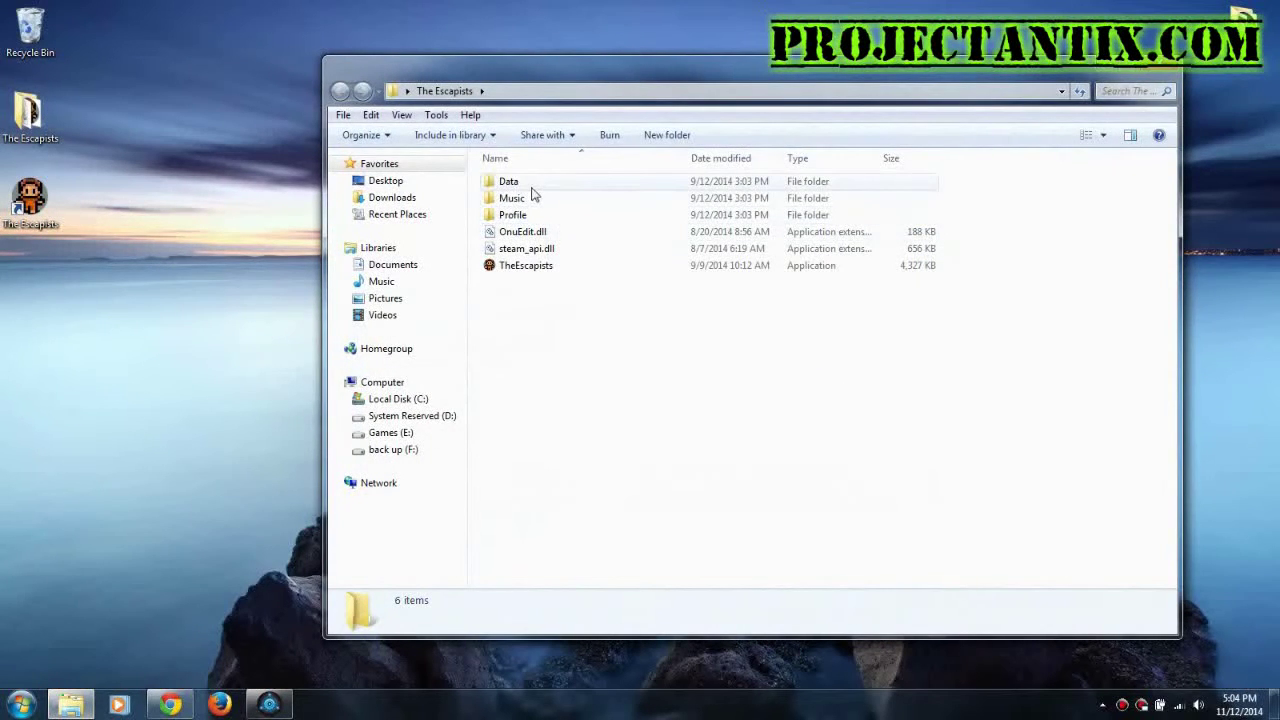
pyautogui.doubleClick(530, 186)
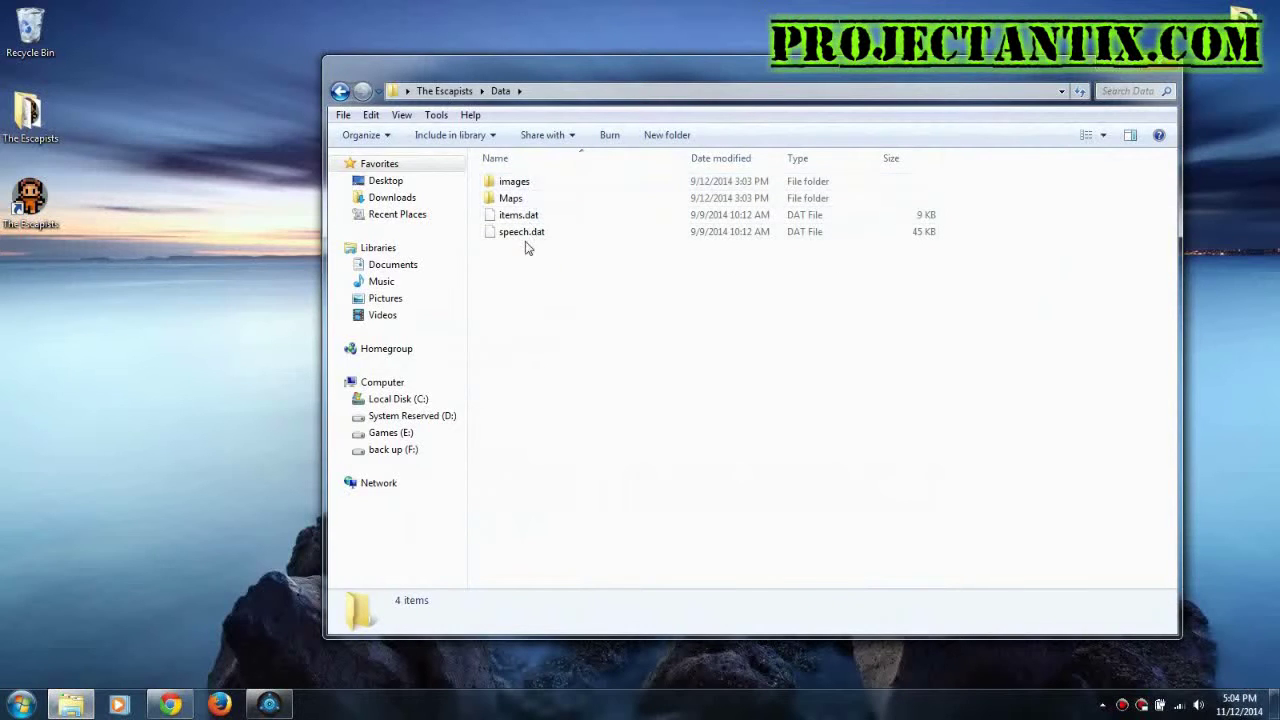
pyautogui.click(340, 92)
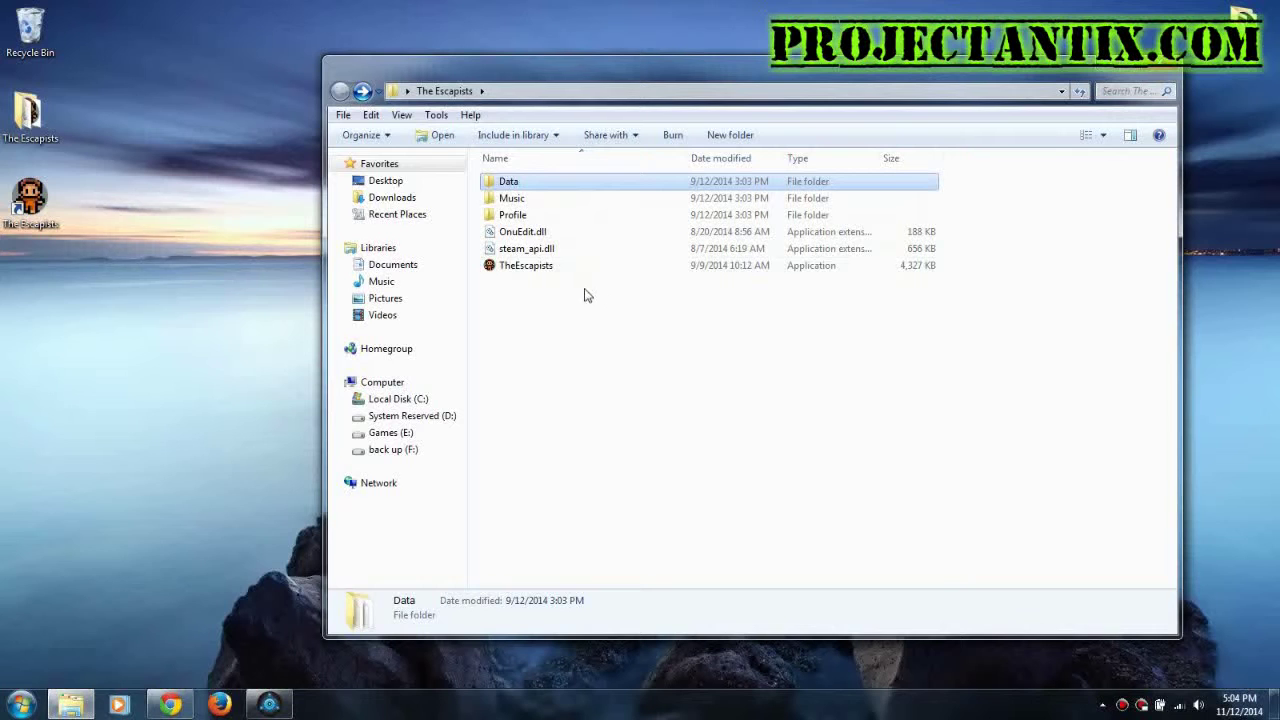
pyautogui.click(1160, 70)
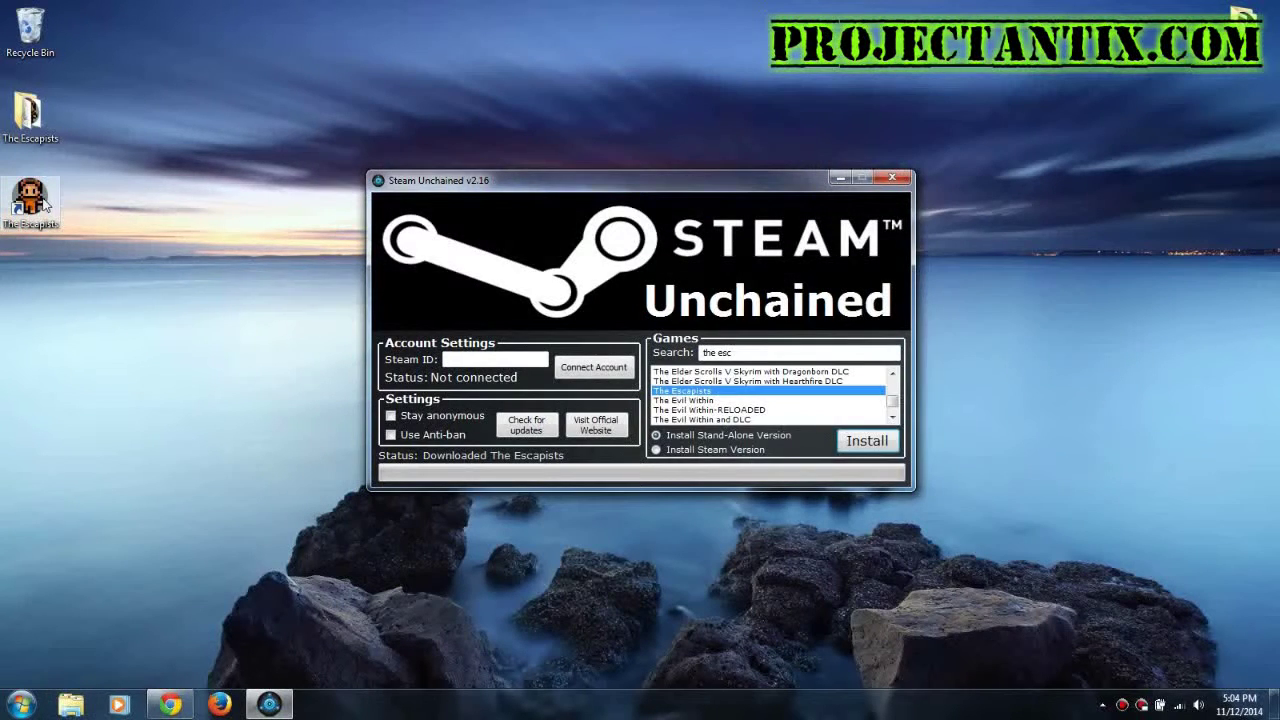
# Launch The Escapists from its desktop shortcut and set the game's screen mode to window
pyautogui.click(45, 205)
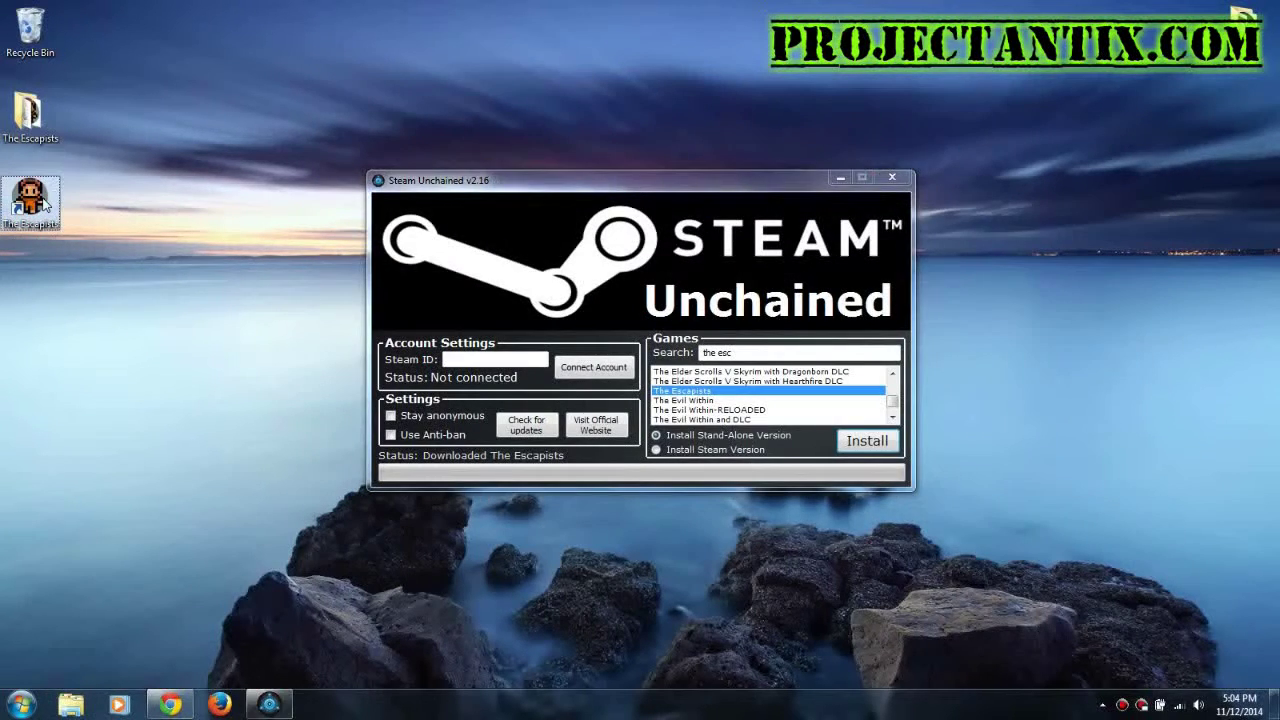
pyautogui.click(99, 174)
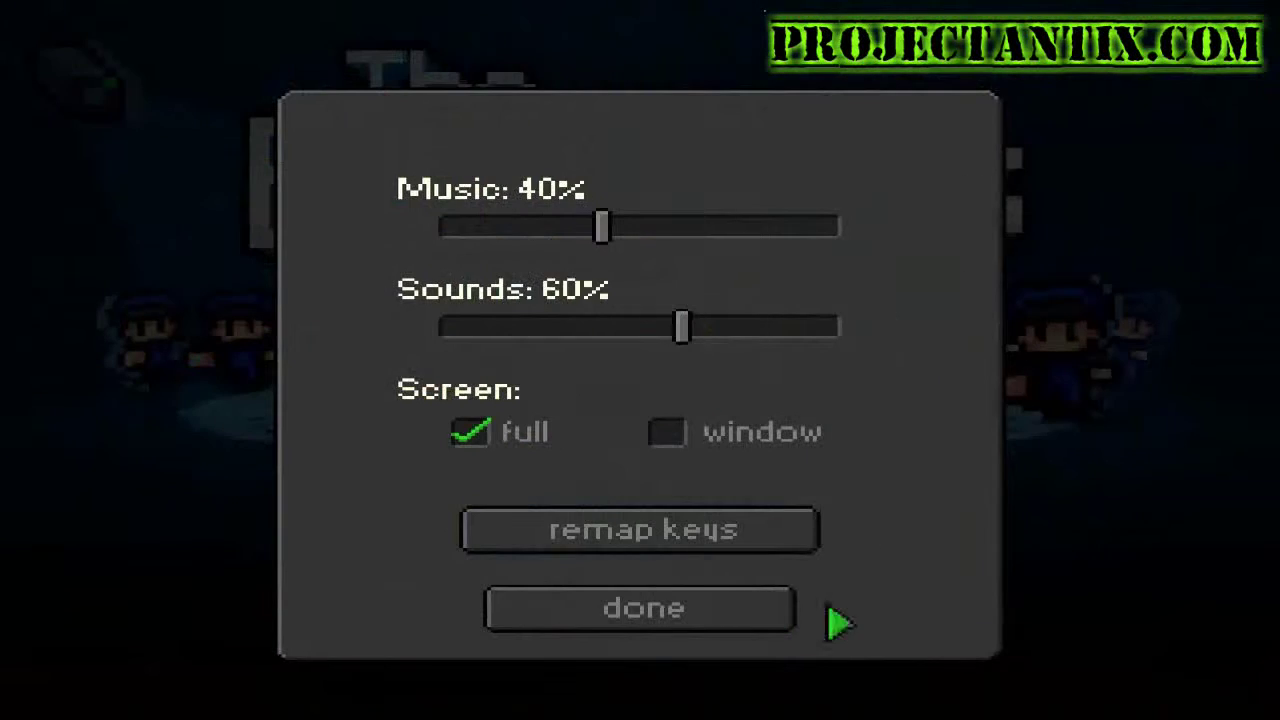
pyautogui.click(667, 432)
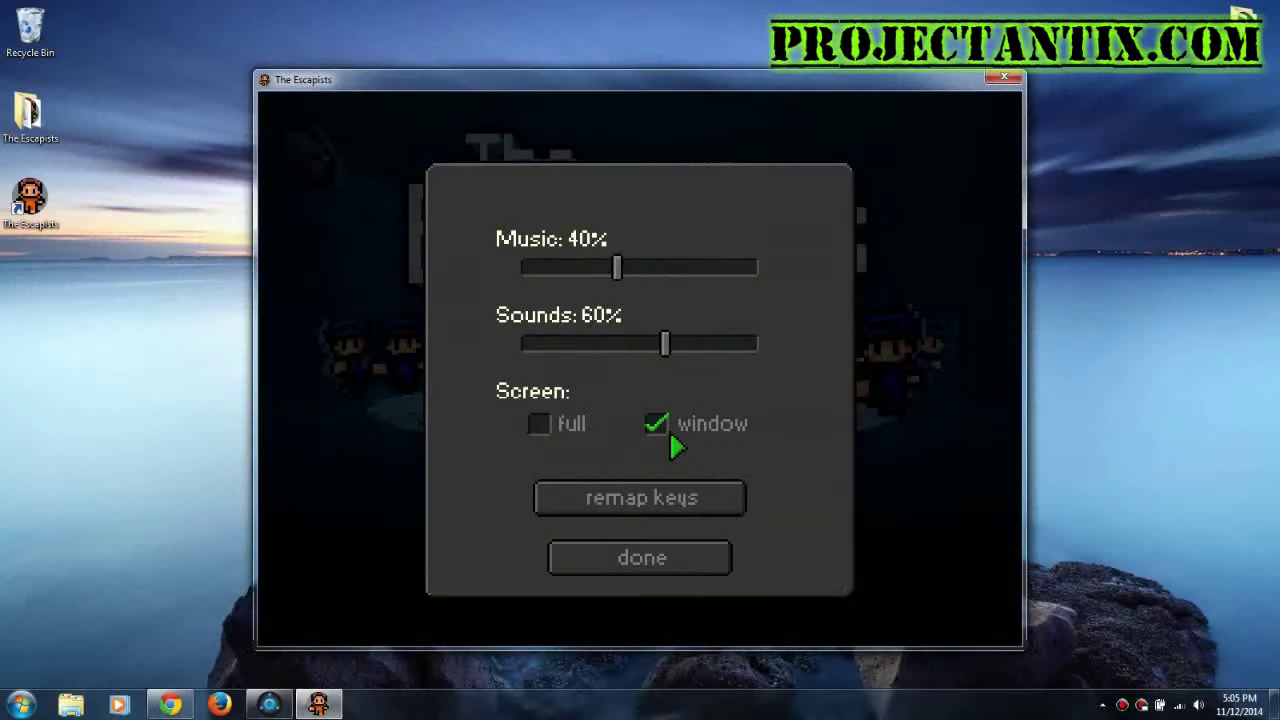
pyautogui.click(661, 545)
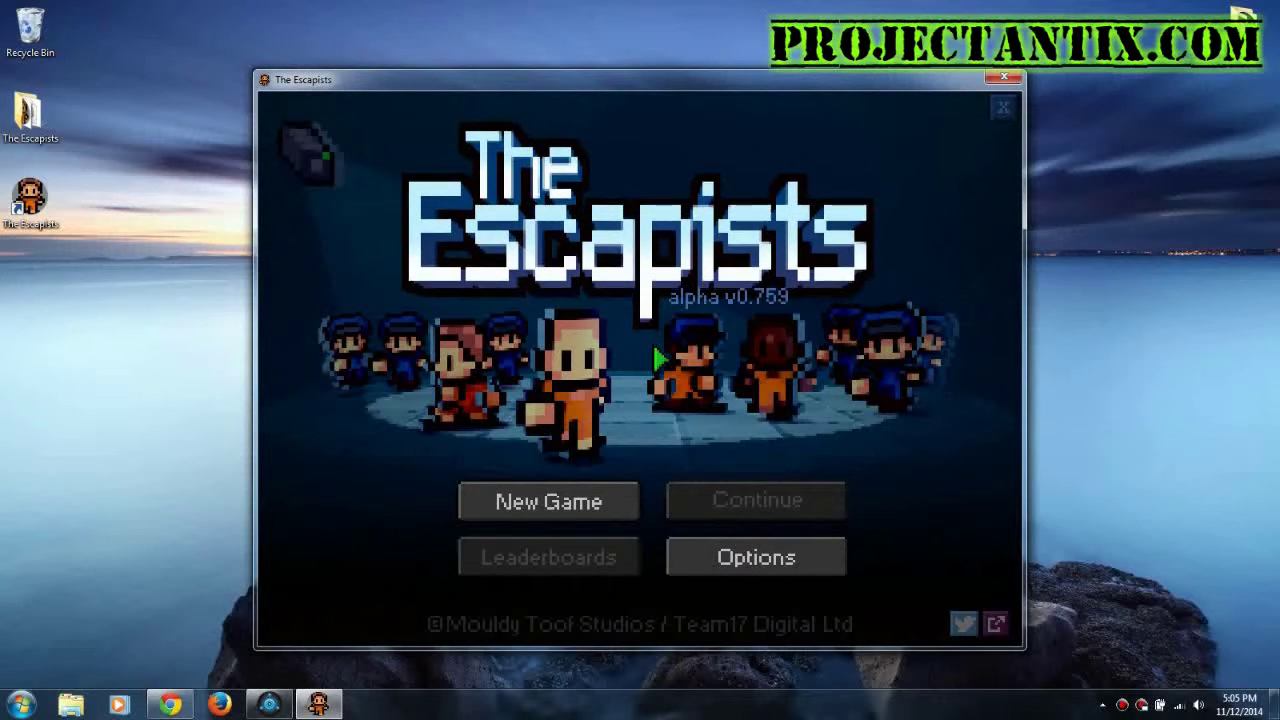
# Switch back to Steam Unchained and look through its list of available games
pyautogui.click(269, 704)
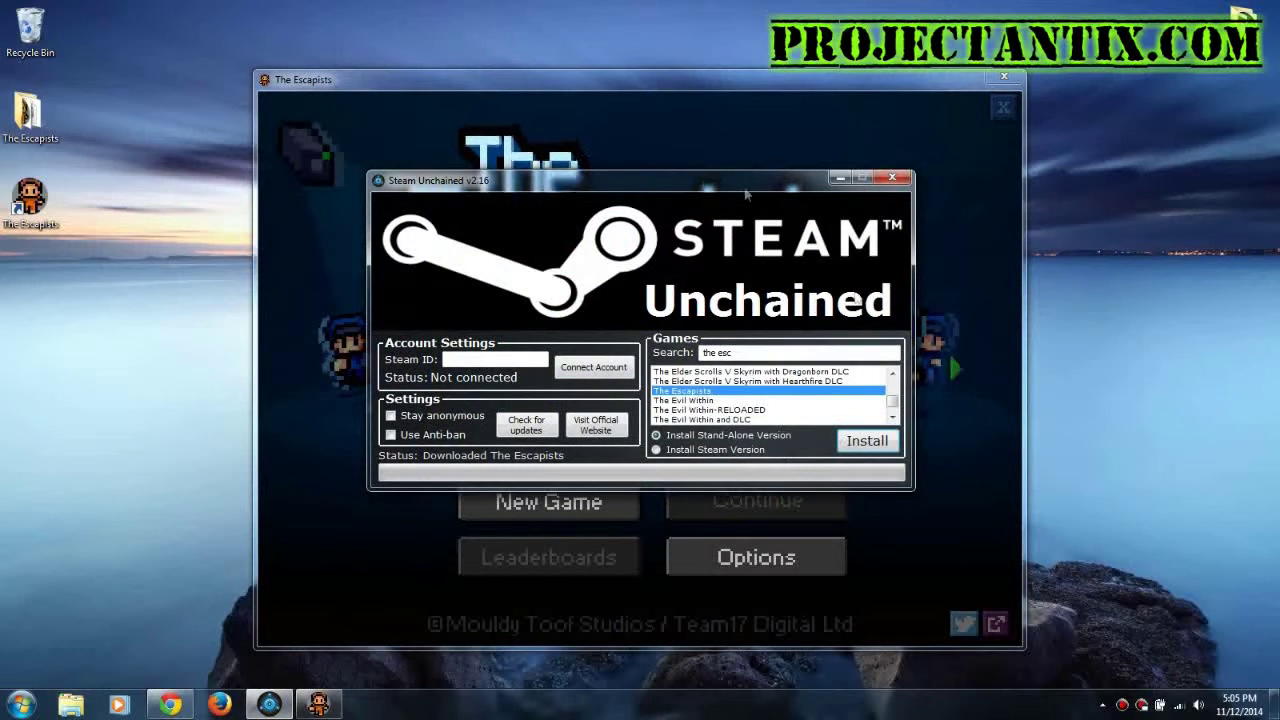
pyautogui.moveTo(724, 181); pyautogui.dragTo(739, 158)
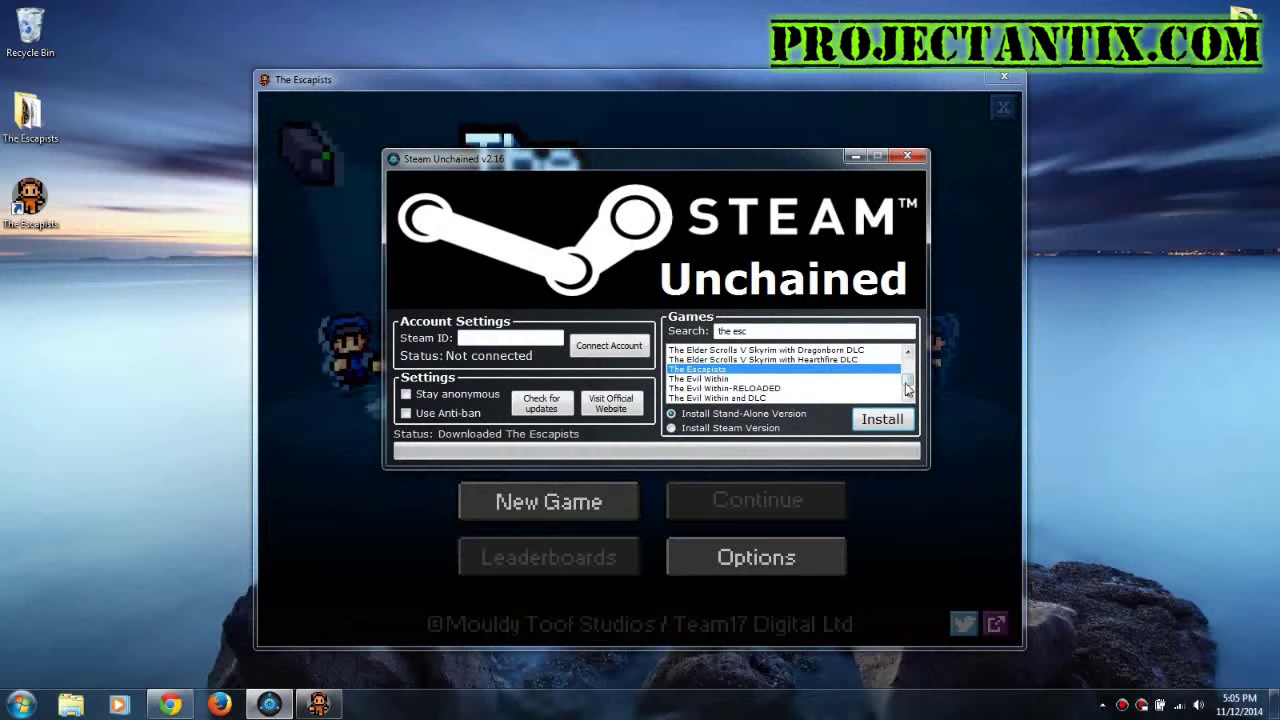
pyautogui.moveTo(907, 388); pyautogui.dragTo(910, 370)
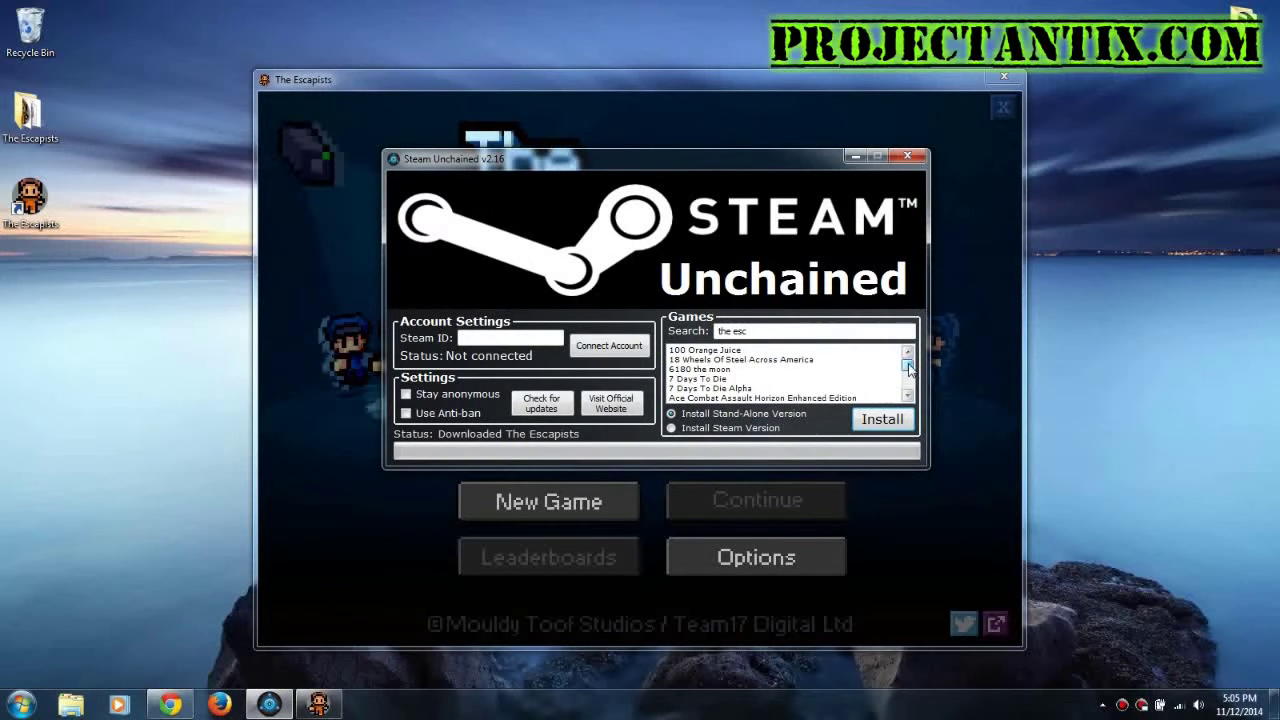
pyautogui.scroll(-10, 778, 369)
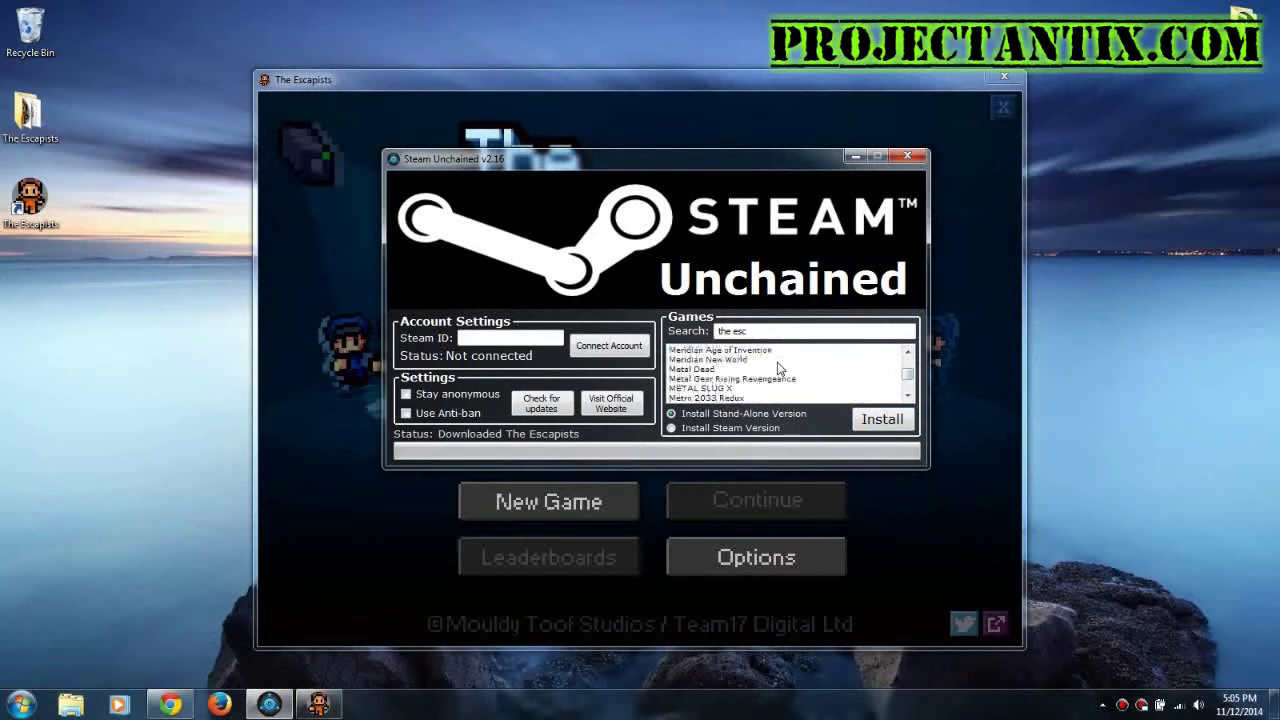
pyautogui.scroll(-10, 778, 369)
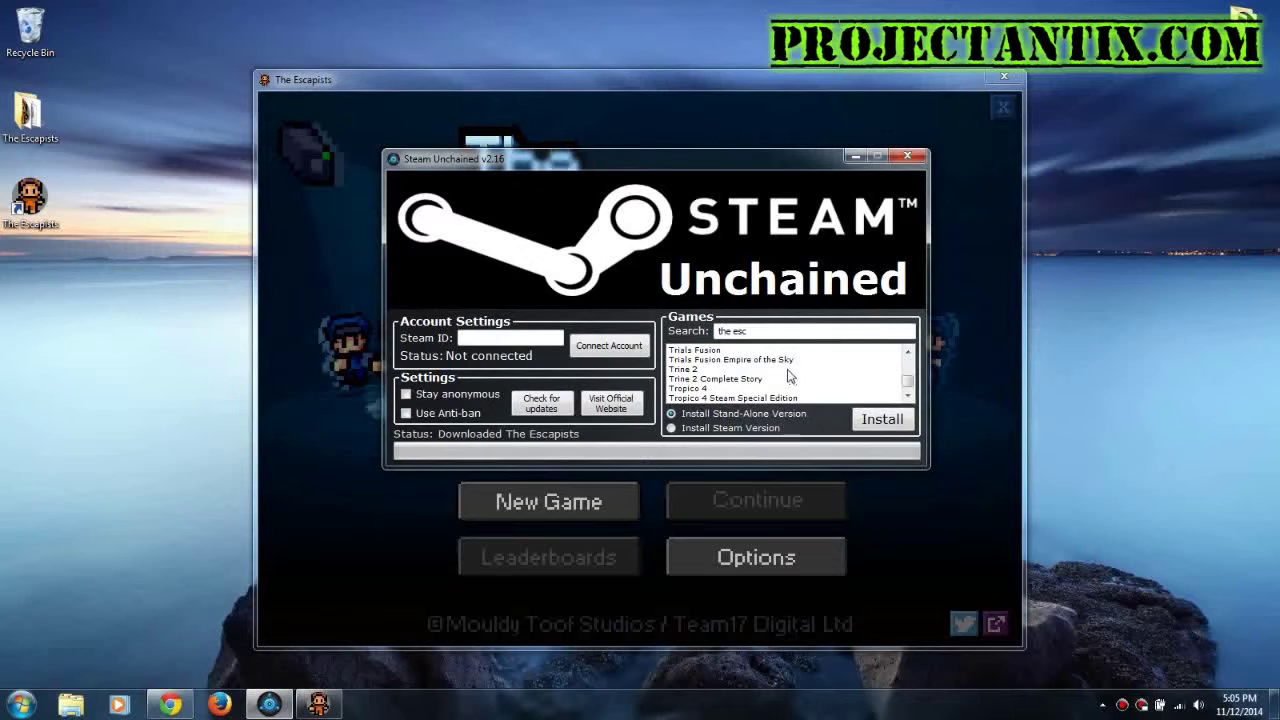
# Switch to Chrome, review the Steam Unchained download instructions on the Project Antix page, and minimize the browser
pyautogui.click(172, 704)
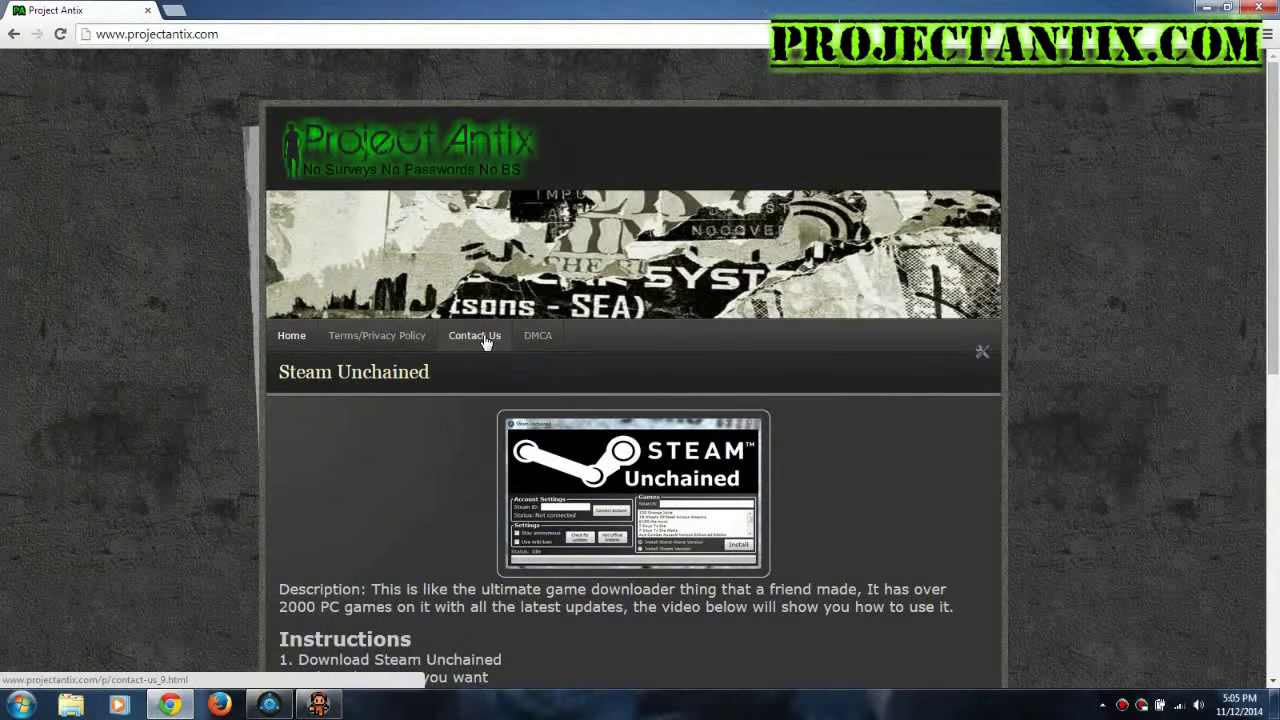
pyautogui.scroll(-6, 600, 360)
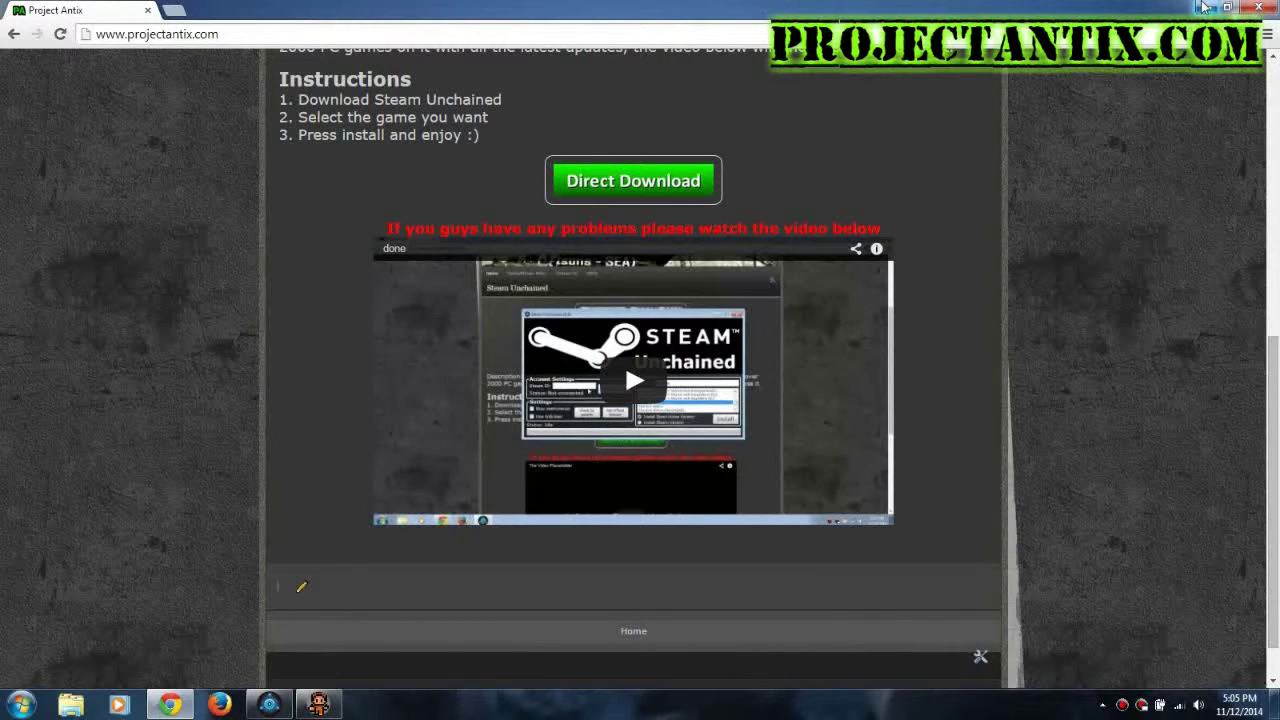
pyautogui.click(1205, 7)
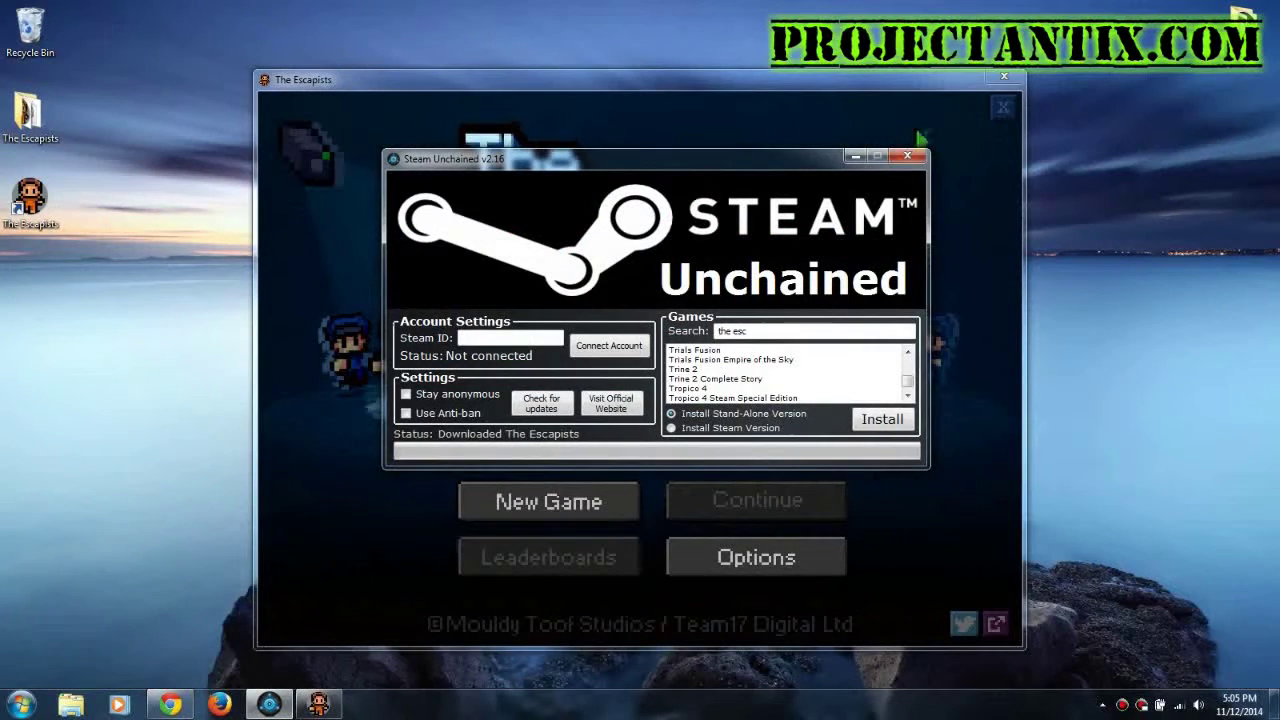